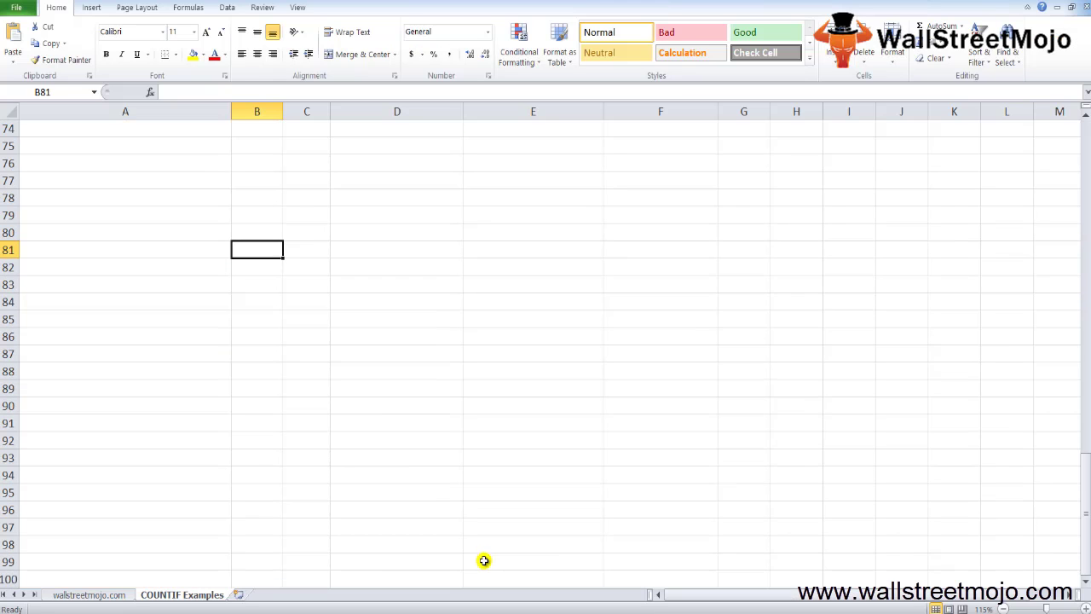
# - Enter the text "Built in function in MS excel" in cell A78
pyautogui.click(117, 202)
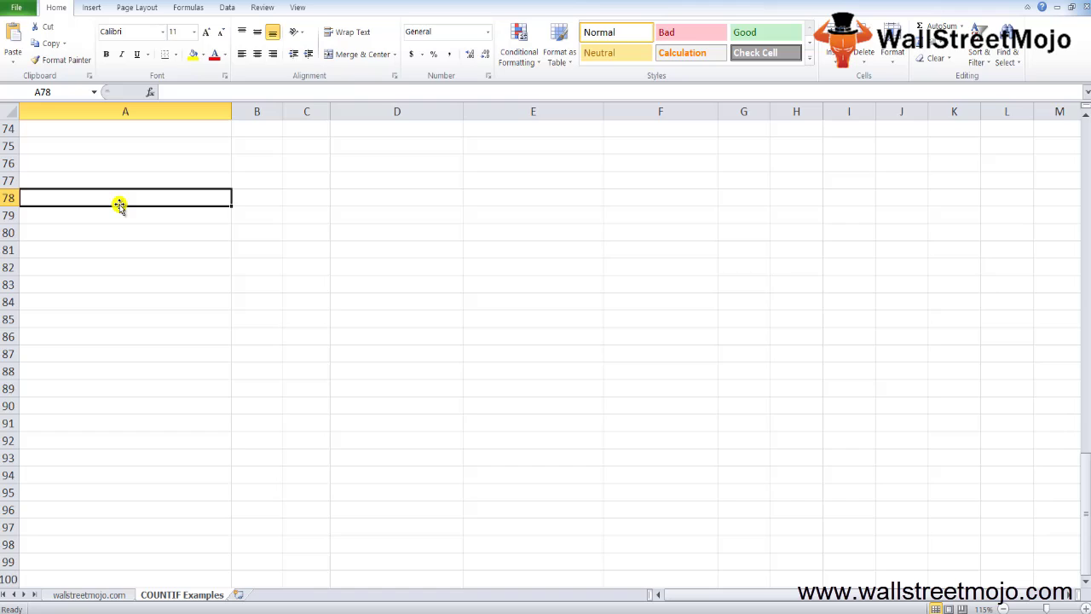
pyautogui.write('N')
pyautogui.press('BackSpace')
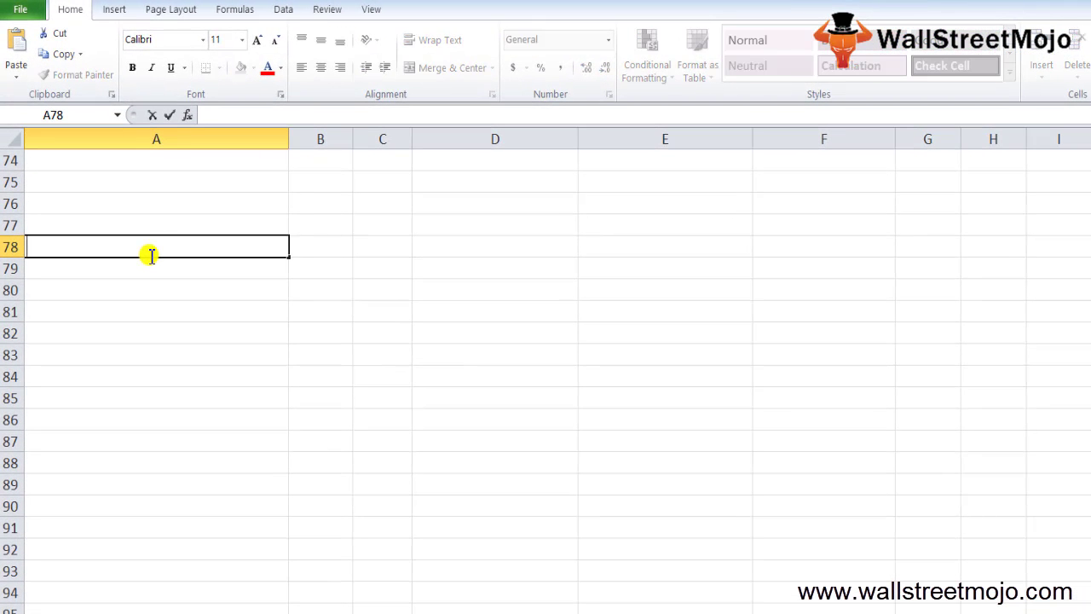
pyautogui.write('Bi')
pyautogui.press('BackSpace')
pyautogui.write('uilt in func')
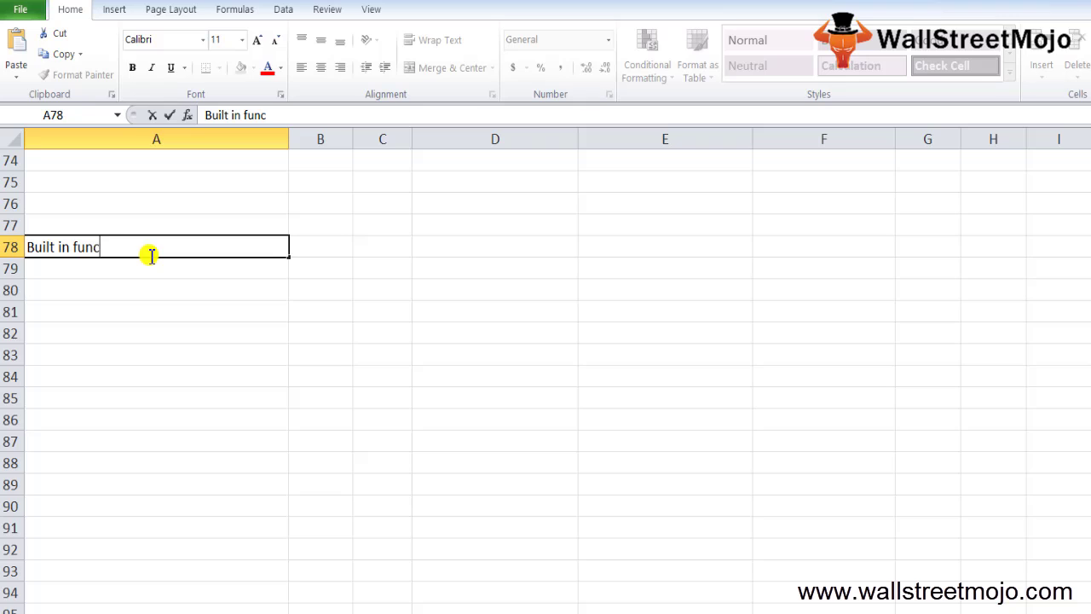
pyautogui.write('tion in MS excel')
pyautogui.press('Return')
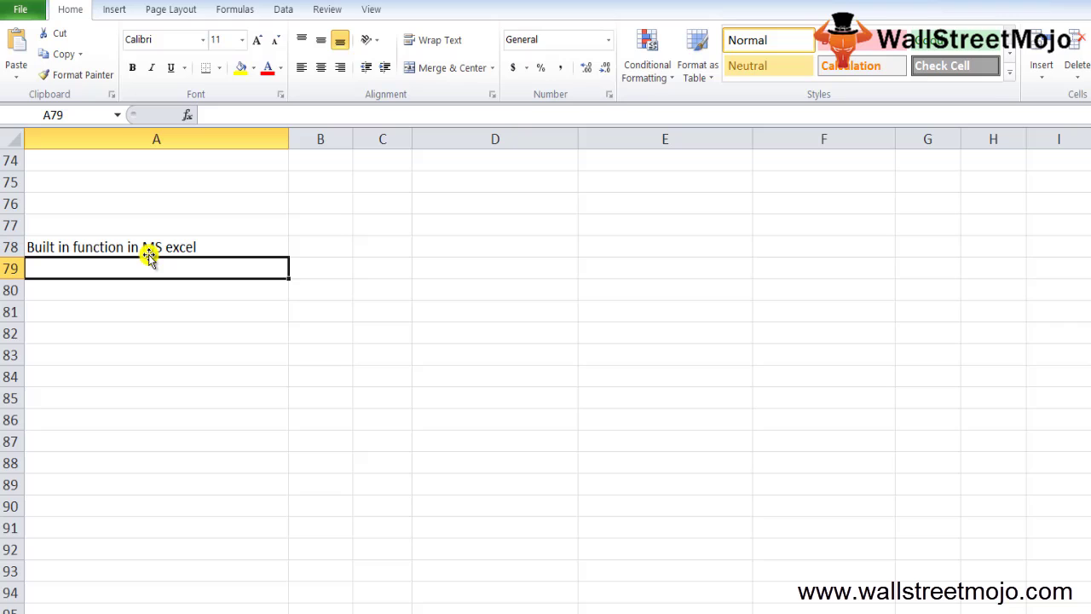
# - Enter the text "Integer Number" in cell A80
pyautogui.press('Return')
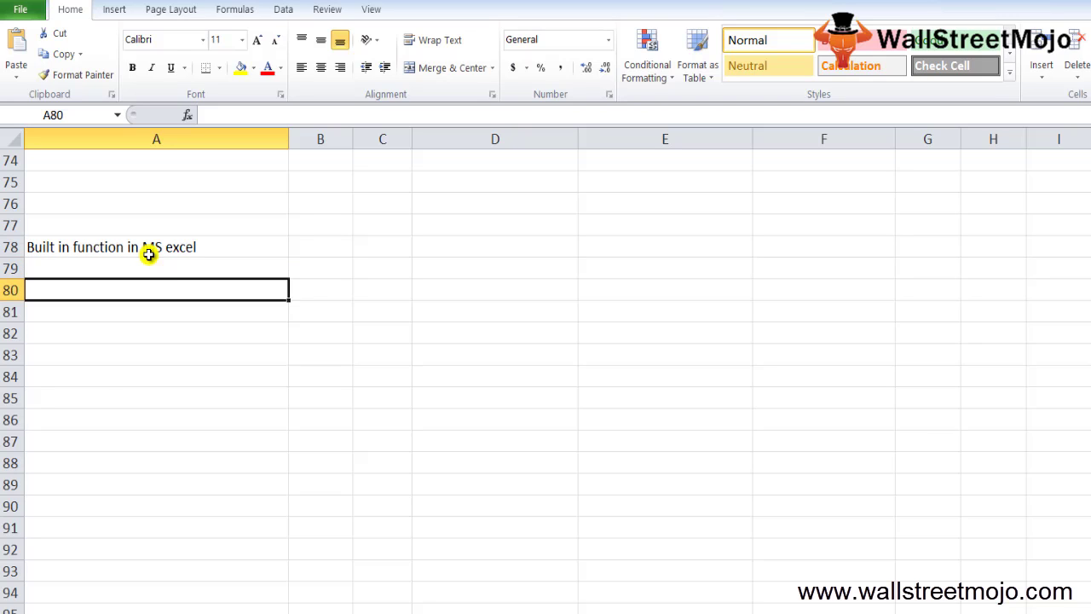
pyautogui.write('O')
pyautogui.press('BackSpace')
pyautogui.write('Inte')
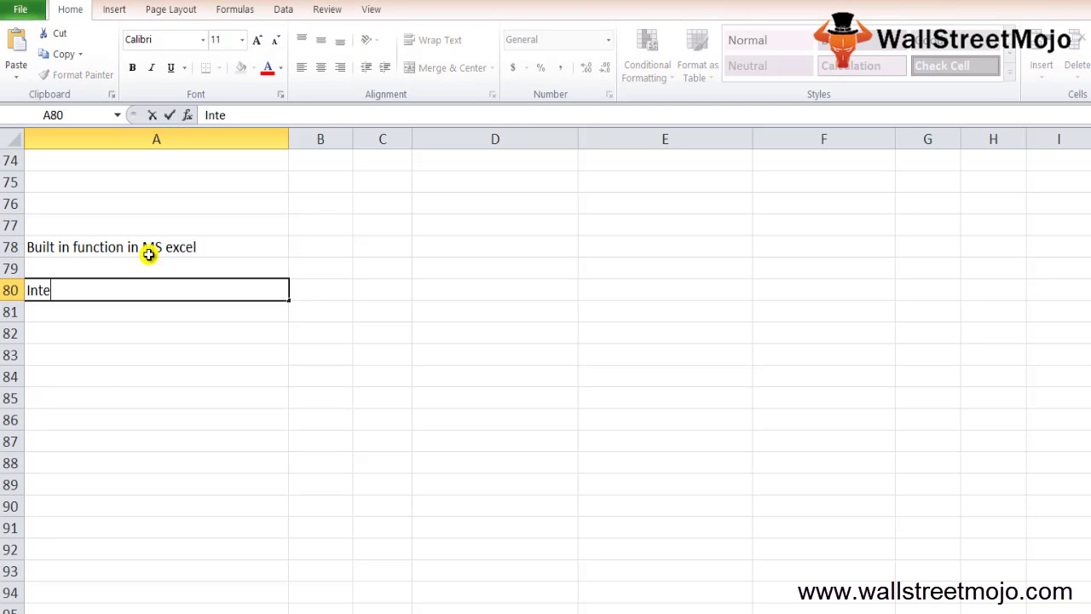
pyautogui.write('ger Number')
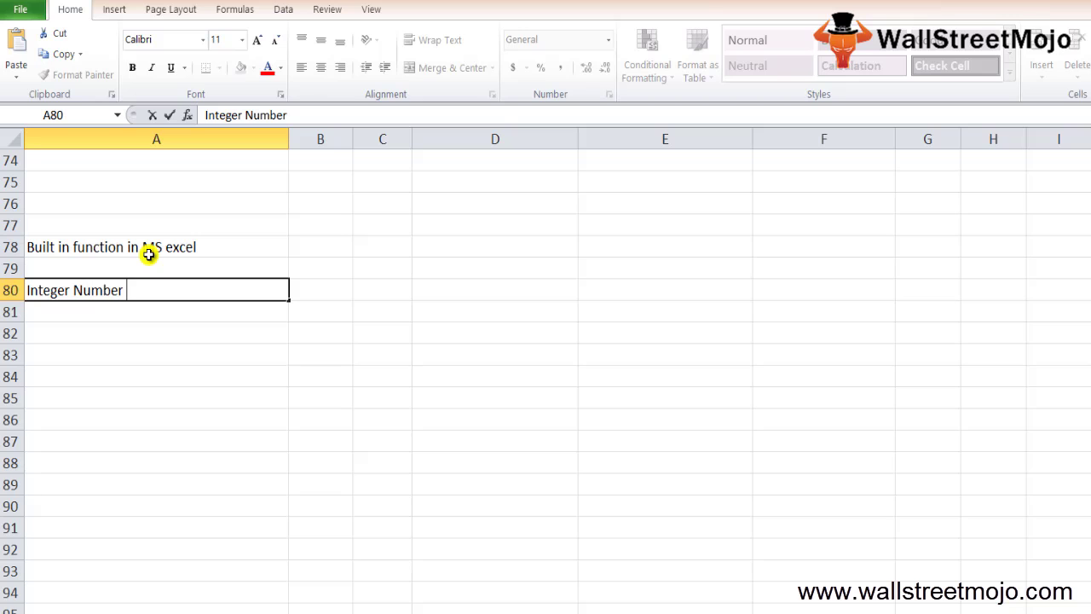
pyautogui.press('Return')
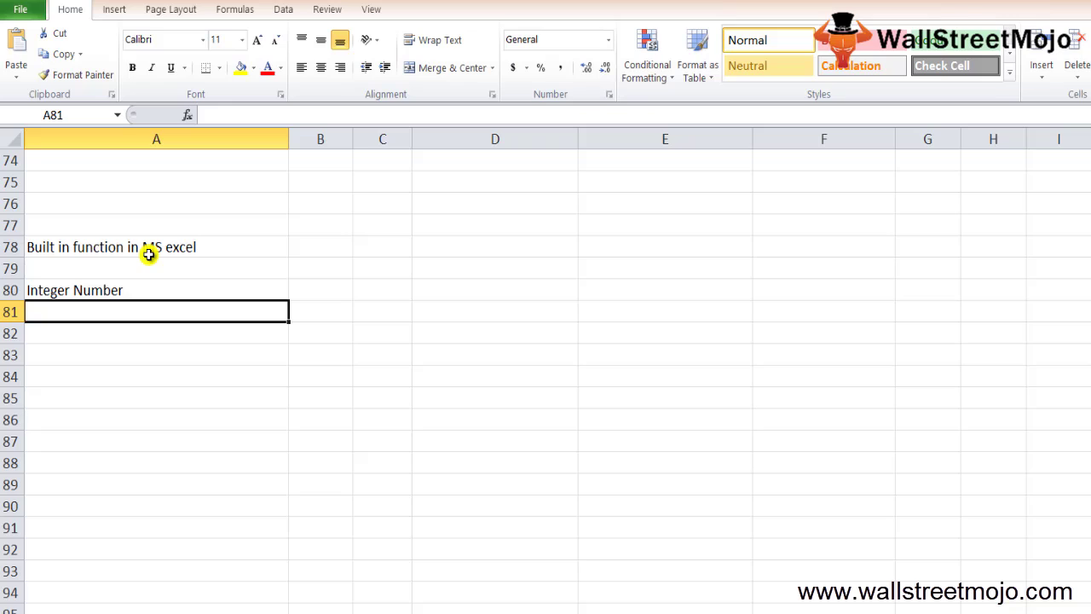
pyautogui.press('Return')
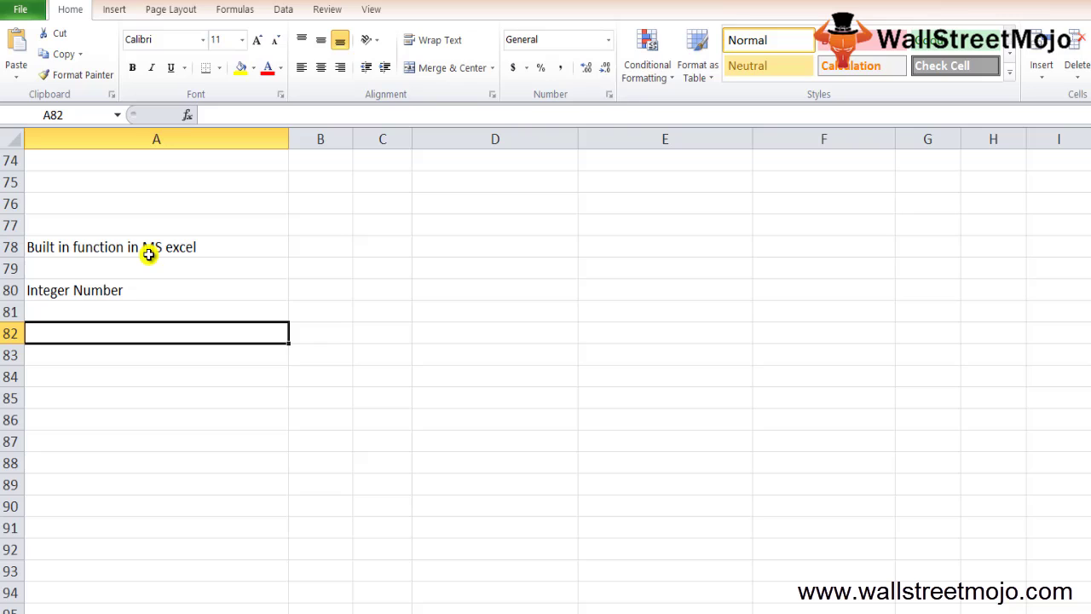
# - View the argument syntax of the COUNTIF function from cell A82 without entering a formula
pyautogui.write('=counti')
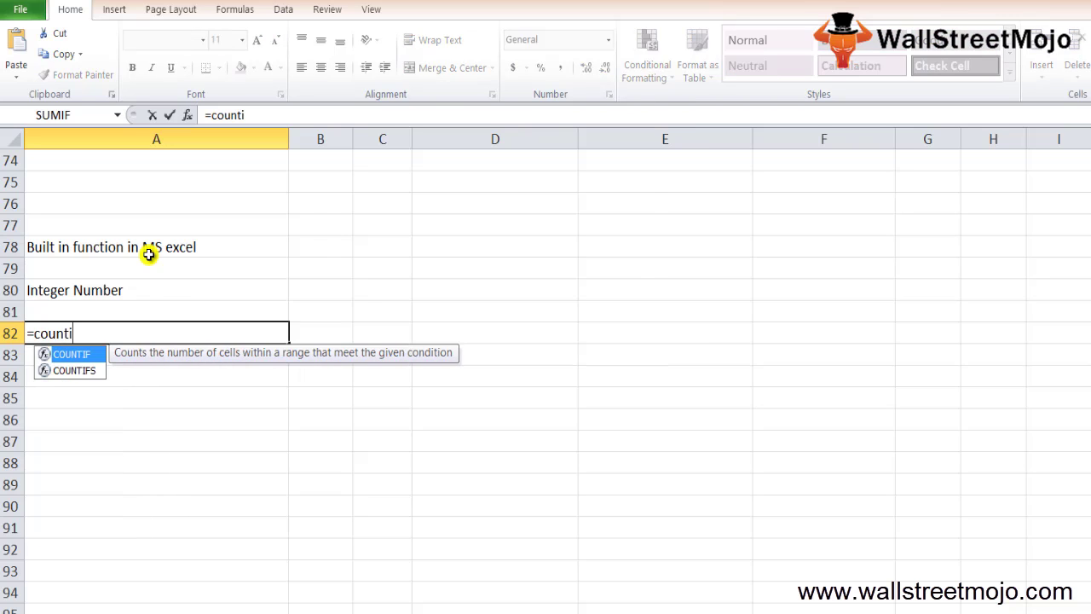
pyautogui.press('Tab')
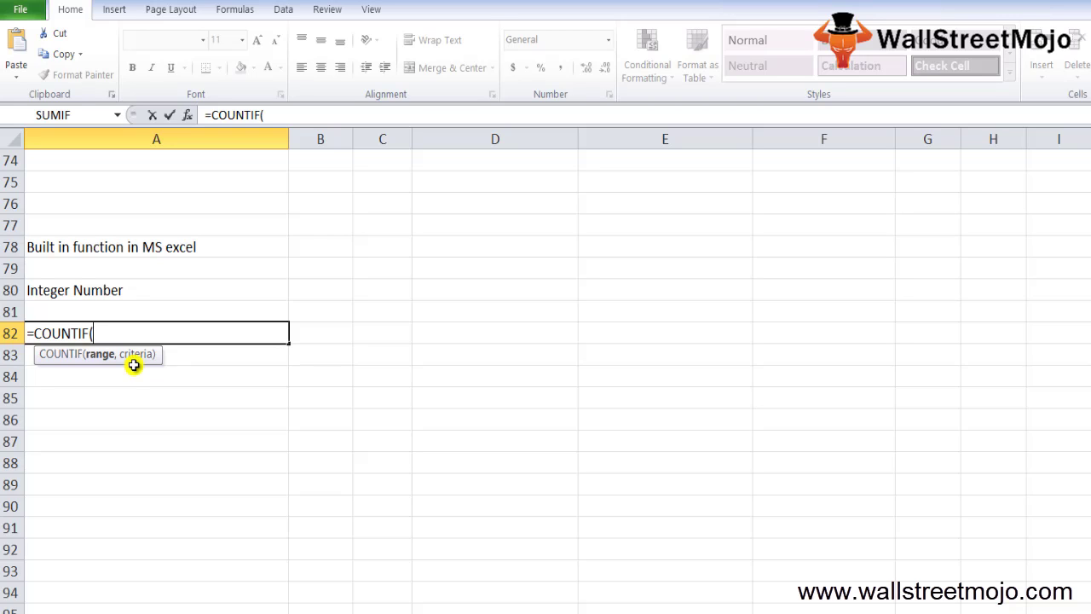
pyautogui.press('Escape')
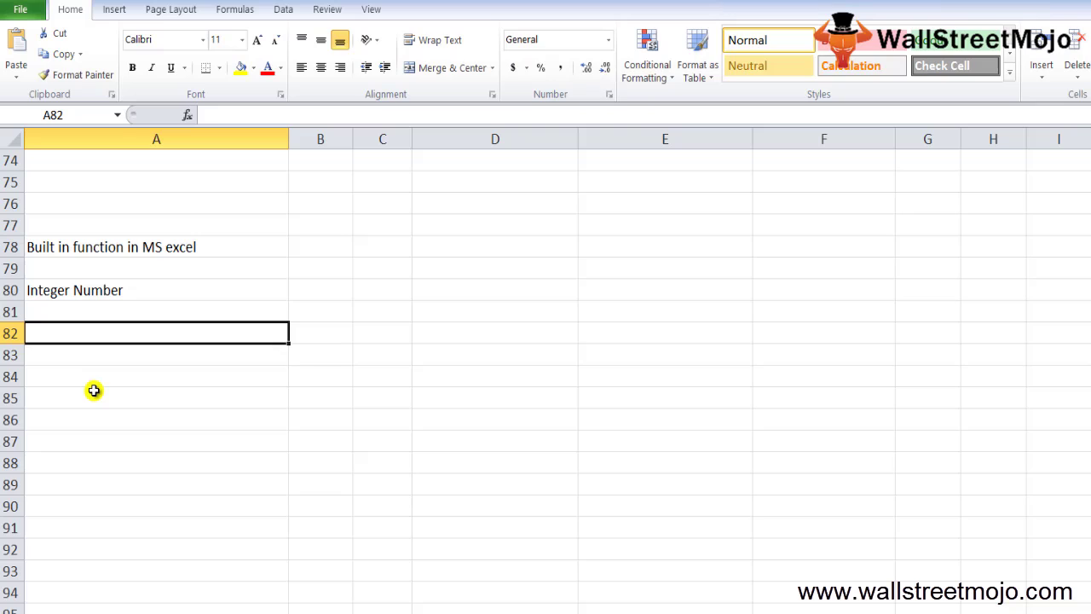
# - Enter "WS function" in cell A82 and "Formulla" in cell A84
pyautogui.write('WS function')
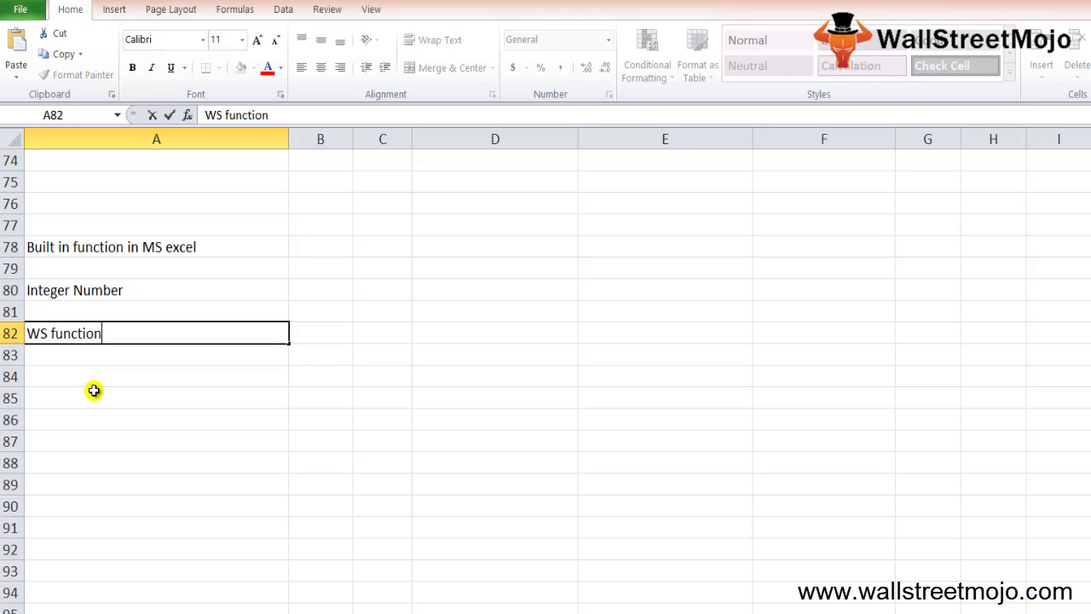
pyautogui.press('Return')
pyautogui.press('Return')
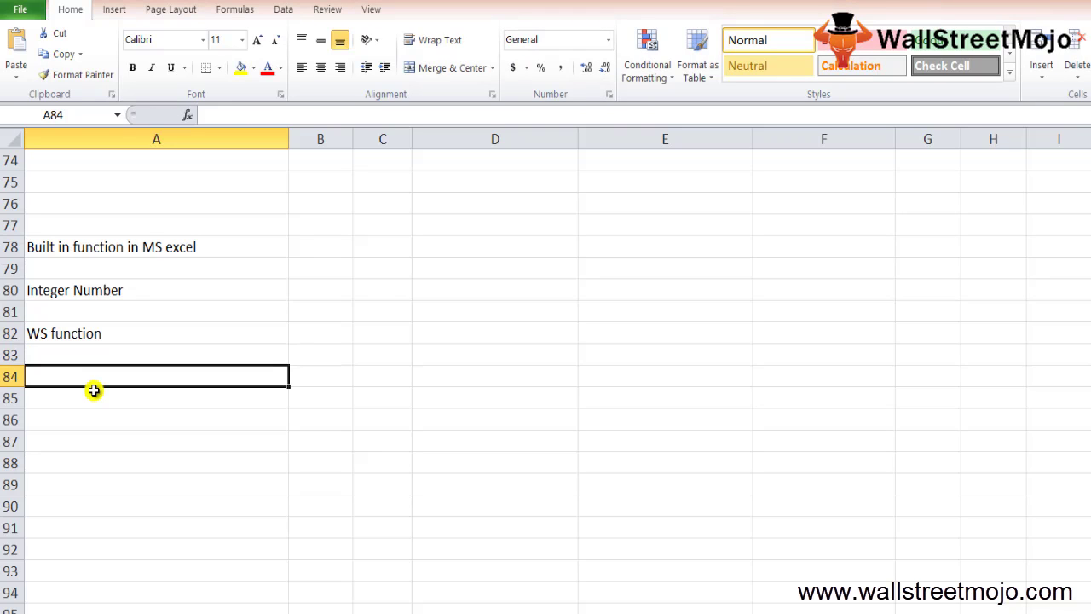
pyautogui.write('Formulla')
pyautogui.press('Return')
pyautogui.press('Return')
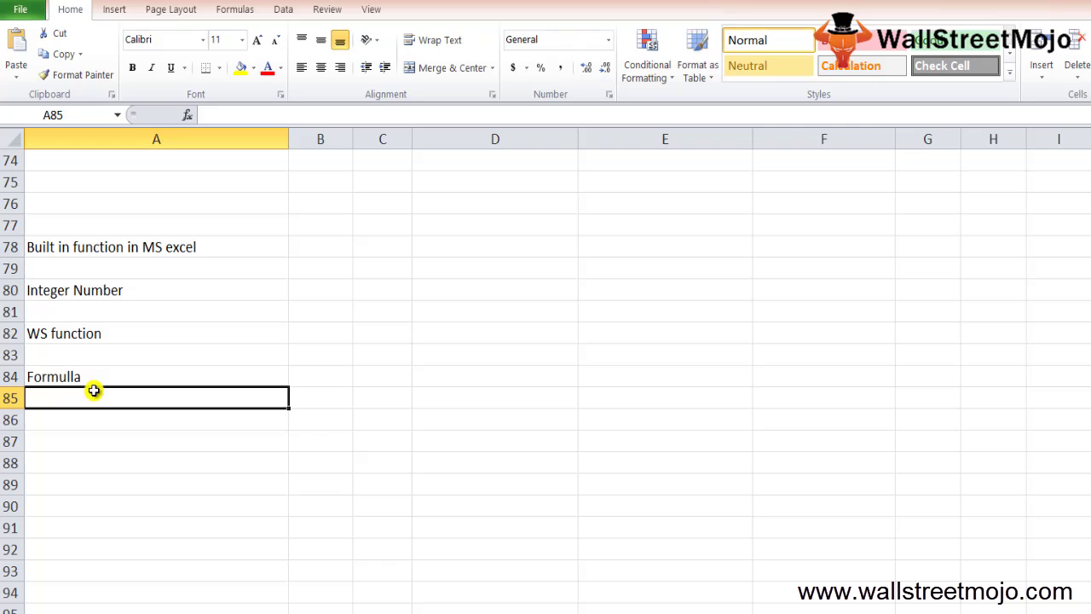
# - Examine the "Rows with value matching 33" table at the start of the sheet, selecting its values A2:A7
pyautogui.press('Down')
pyautogui.press('Down')
pyautogui.press('pageup')
pyautogui.press('pageup')
pyautogui.press('pageup')
pyautogui.click(107, 266)
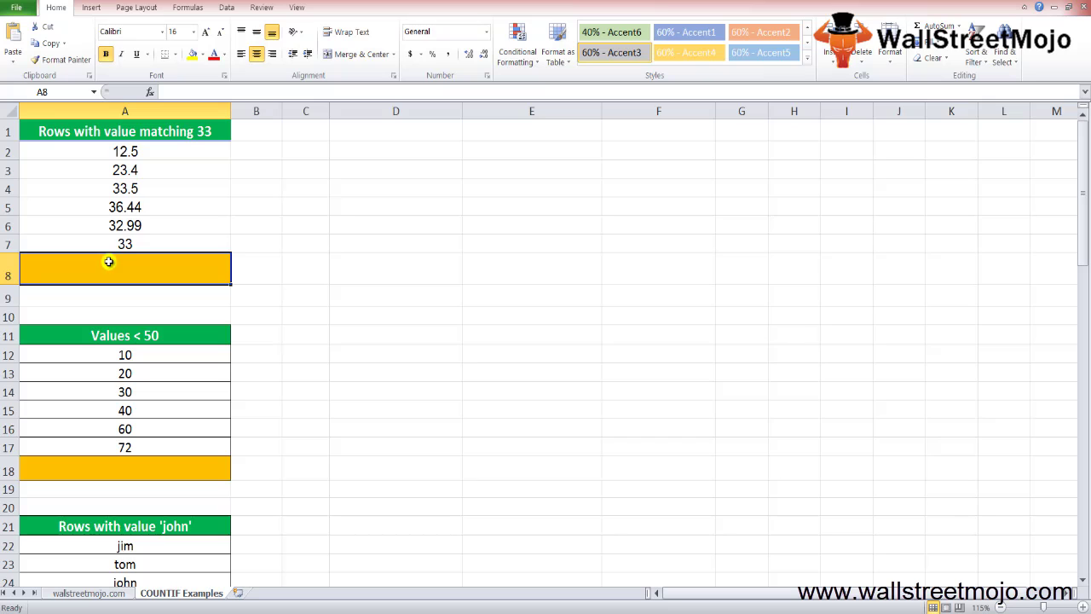
pyautogui.click(146, 136)
pyautogui.press('Down')
pyautogui.hotkey('ctrl', 'shift', 'Down')
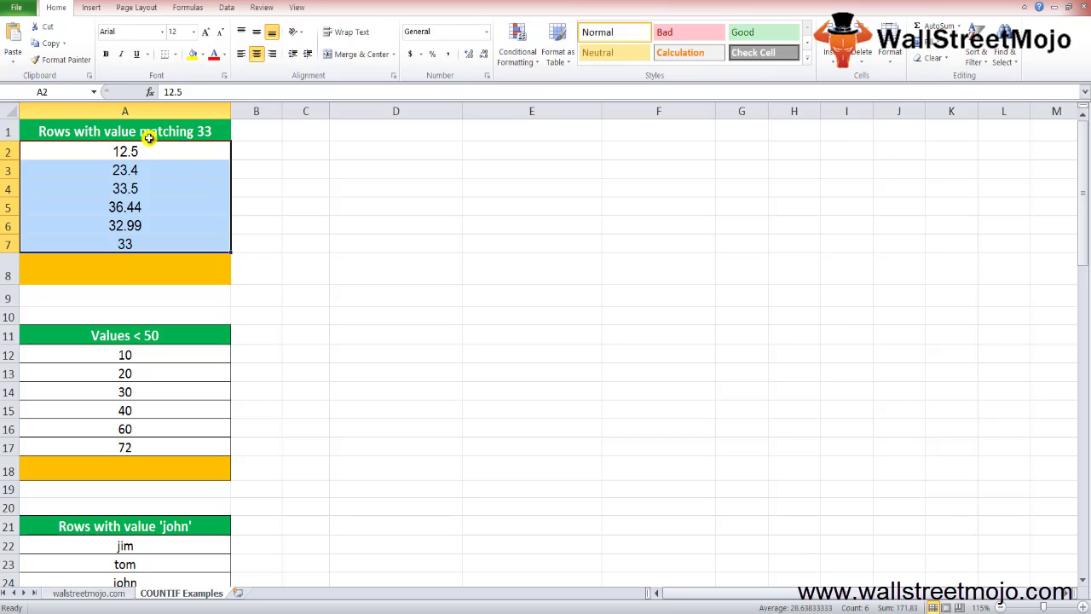
# - Enter the formula =COUNTIF(A2:A7,33) in cell A8 to count the values matching 33
pyautogui.click(149, 137)
pyautogui.press('Down')
pyautogui.press('Down')
pyautogui.press('Down')
pyautogui.press('Down')
pyautogui.press('Down')
pyautogui.press('Down')
pyautogui.press('Down')
pyautogui.write('=COUNT(')
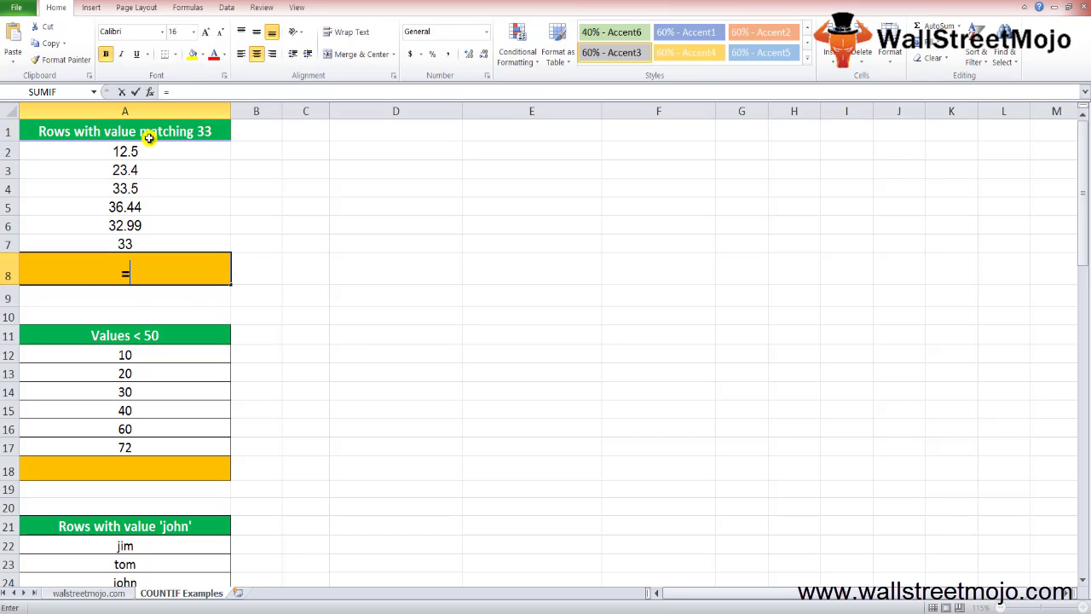
pyautogui.press('BackSpace')
pyautogui.write('IF(')
pyautogui.press('Up')
pyautogui.press('Up')
pyautogui.press('Up')
pyautogui.press('Up')
pyautogui.press('Up')
pyautogui.press('Up')
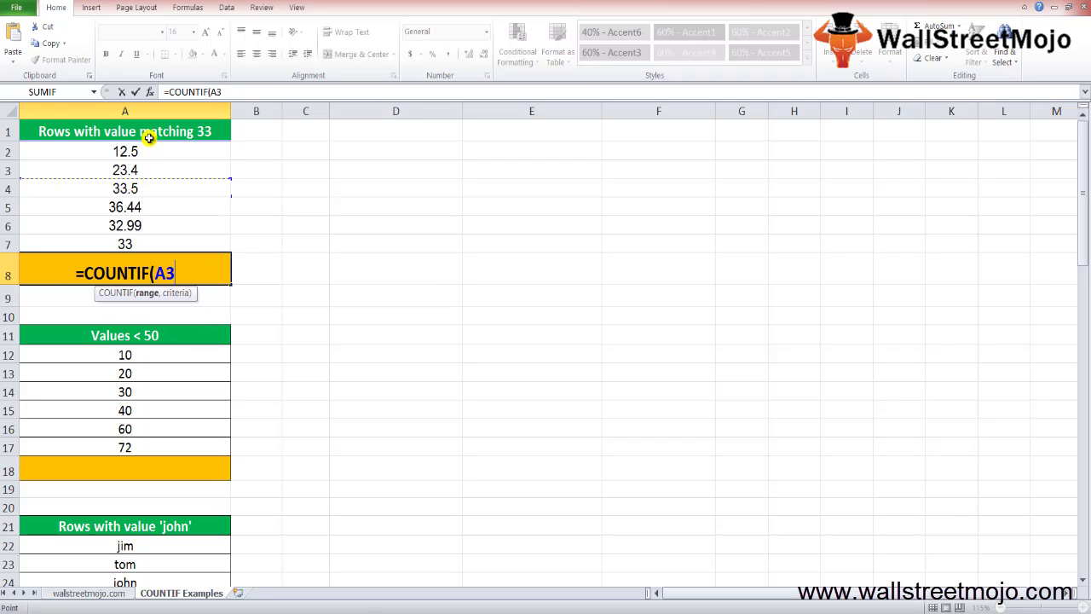
pyautogui.hotkey('shift', 'Down')
pyautogui.hotkey('shift', 'Down')
pyautogui.hotkey('shift', 'Down')
pyautogui.hotkey('shift', 'Down')
pyautogui.hotkey('shift', 'Down')
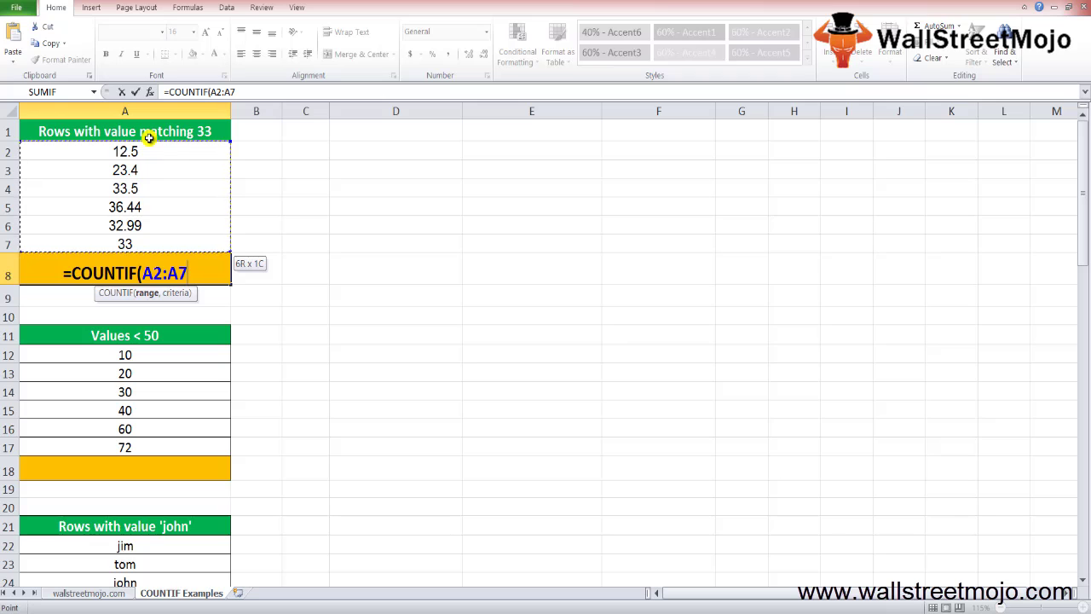
pyautogui.write(',33')
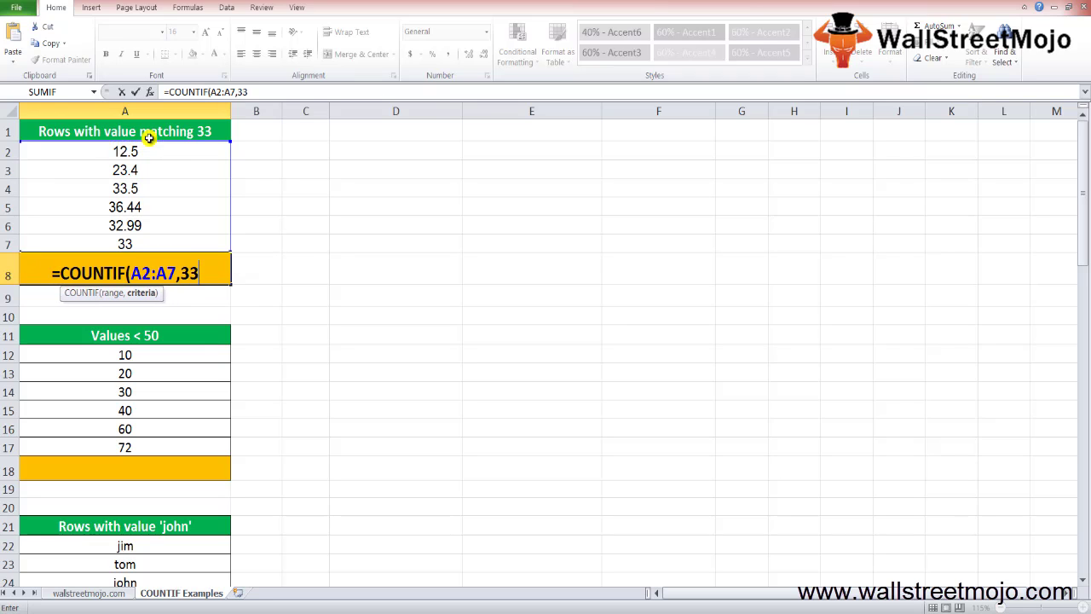
pyautogui.write(')')
pyautogui.press('Return')
pyautogui.press('Up')
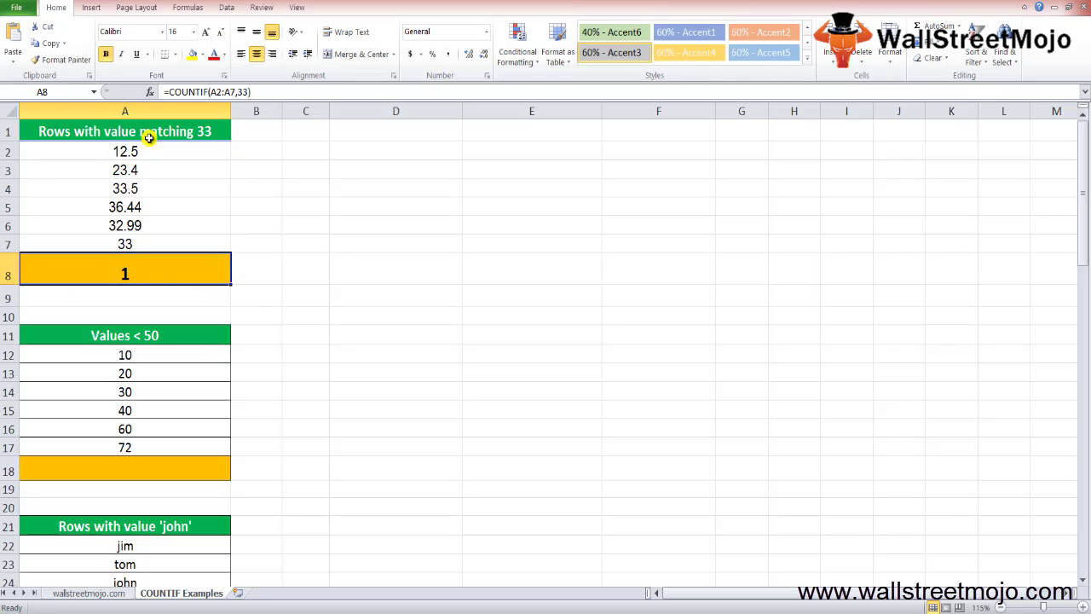
# - Review the COUNTIF formula in cell A8 against the values listed in A2:A7
pyautogui.press('F2')
pyautogui.press('Escape')
pyautogui.press('Up')
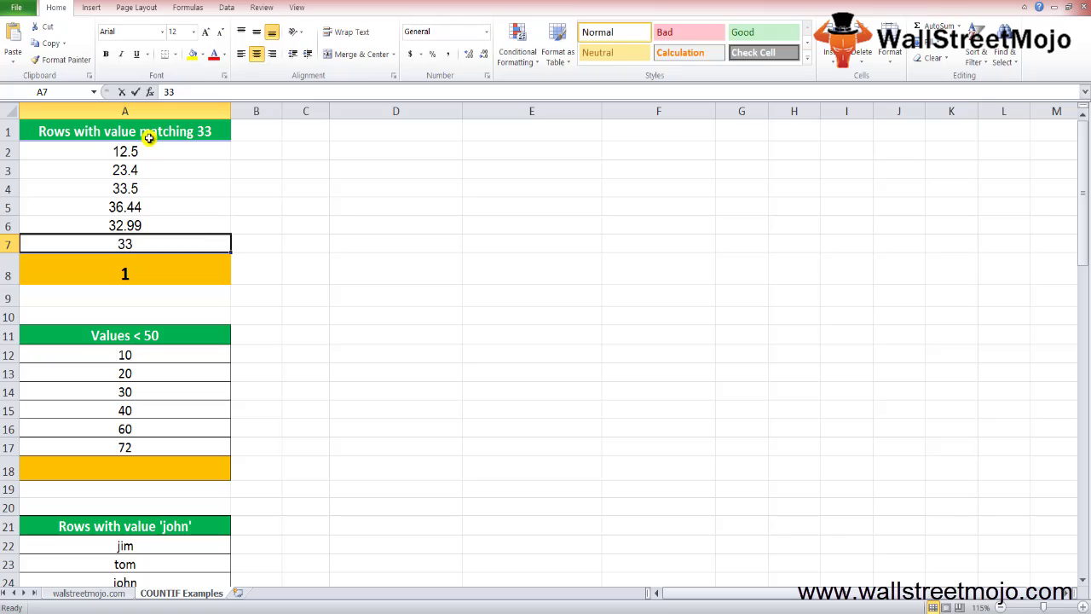
pyautogui.press('Down')
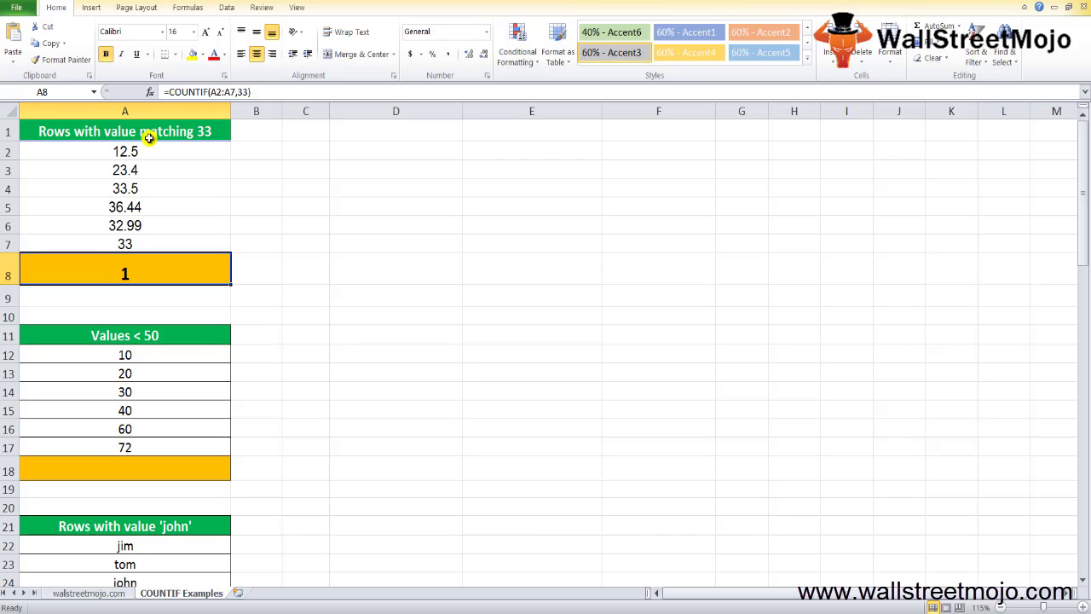
pyautogui.press('Down')
pyautogui.press('Down')
pyautogui.press('Down')
pyautogui.press('Up')
pyautogui.press('Up')
pyautogui.press('Up')
pyautogui.press('Up')
pyautogui.press('Up')
pyautogui.press('Up')
pyautogui.press('Up')
pyautogui.press('Up')
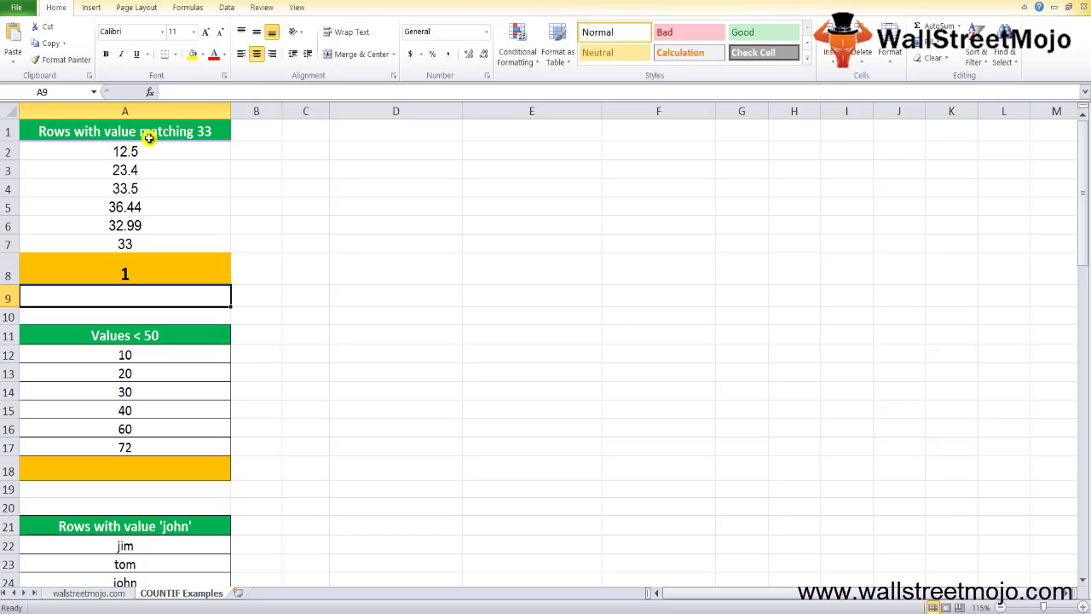
pyautogui.press('Up')
pyautogui.press('Up')
pyautogui.press('Down')
pyautogui.press('Down')
pyautogui.press('Down')
pyautogui.press('Down')
pyautogui.press('Down')
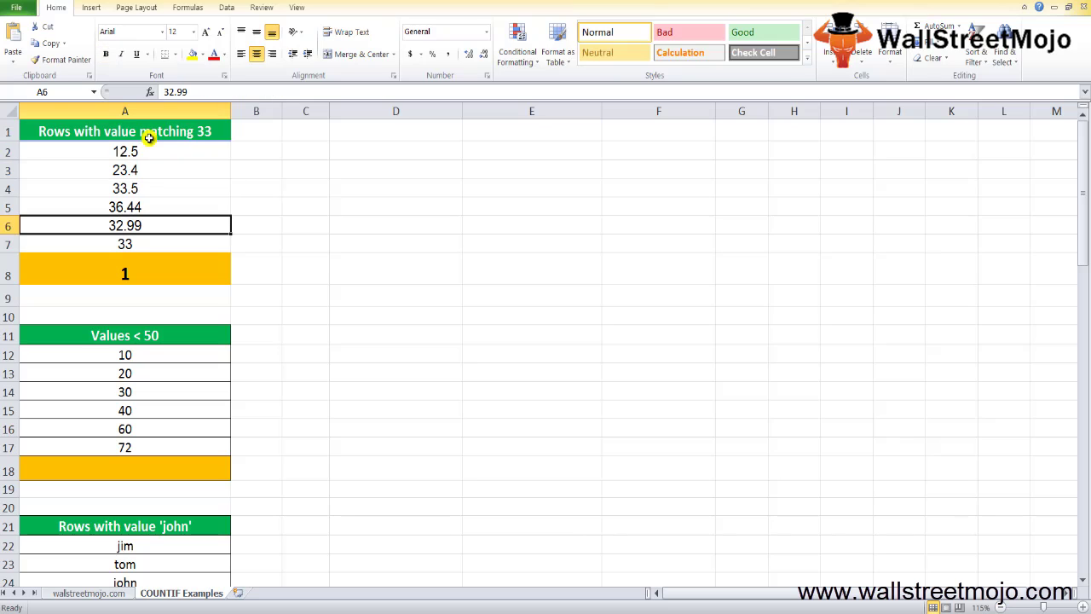
# - Examine the "Values < 50" table, selecting its values A12:A17
pyautogui.press('Down')
pyautogui.press('Down')
pyautogui.press('Down')
pyautogui.press('Down')
pyautogui.press('Down')
pyautogui.press('Down')
pyautogui.press('Down')
pyautogui.press('Down')
pyautogui.press('Up')
pyautogui.press('Up')
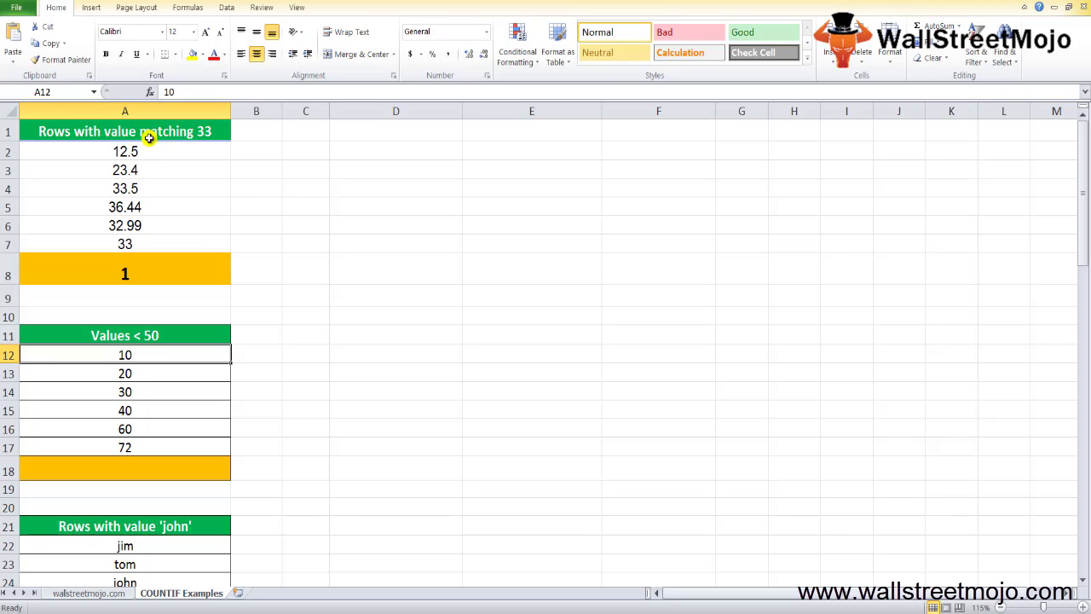
pyautogui.press('Down')
pyautogui.press('Down')
pyautogui.press('Up')
pyautogui.press('Up')
pyautogui.hotkey('shift', 'Down')
pyautogui.hotkey('shift', 'Down')
pyautogui.hotkey('shift', 'Down')
pyautogui.hotkey('shift', 'Down')
pyautogui.hotkey('shift', 'Down')
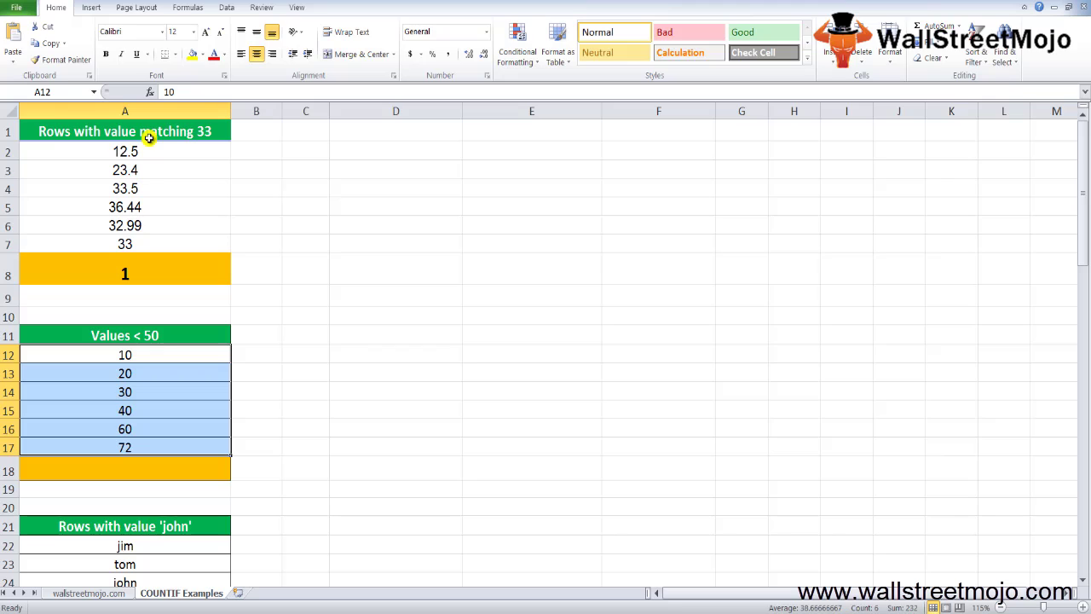
# - Enter the formula =COUNTIF(A12:A17,"<50") in cell A18 to count the values below 50
pyautogui.press('Down')
pyautogui.press('Down')
pyautogui.press('Down')
pyautogui.press('Down')
pyautogui.press('Down')
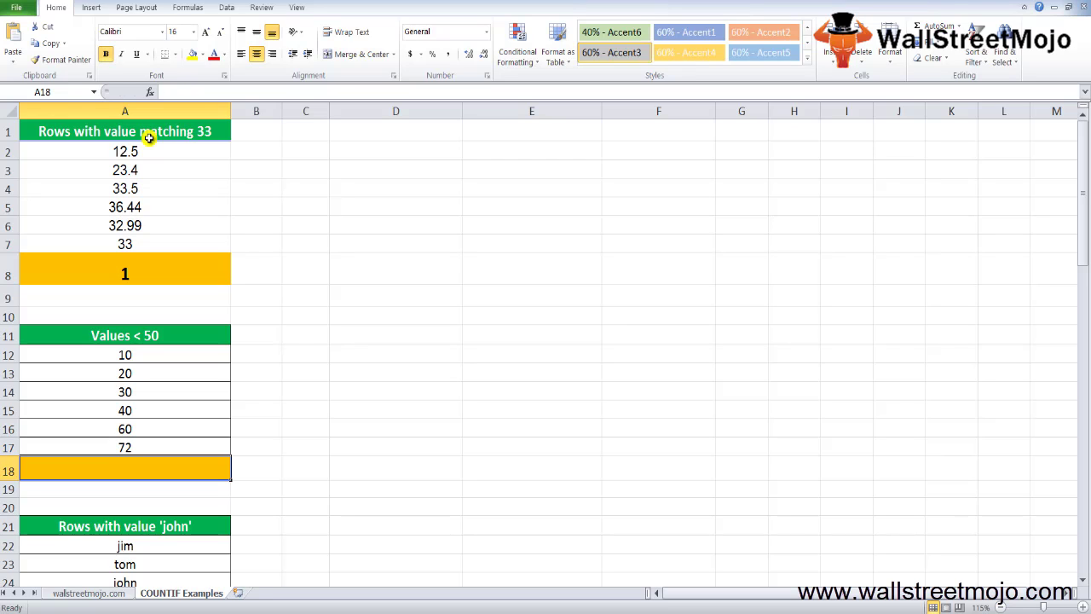
pyautogui.write('=countif')
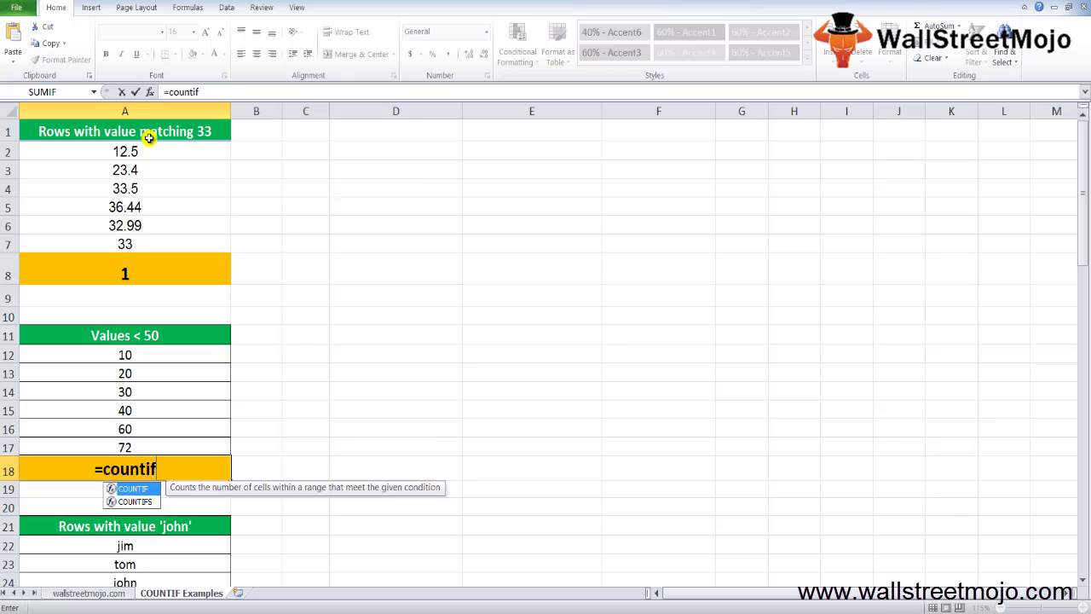
pyautogui.press('Tab')
pyautogui.press('Up')
pyautogui.press('Up')
pyautogui.press('Up')
pyautogui.press('Up')
pyautogui.press('Up')
pyautogui.press('Up')
pyautogui.hotkey('shift', 'Down')
pyautogui.hotkey('shift', 'Down')
pyautogui.hotkey('shift', 'Down')
pyautogui.hotkey('shift', 'Down')
pyautogui.hotkey('shift', 'Down')
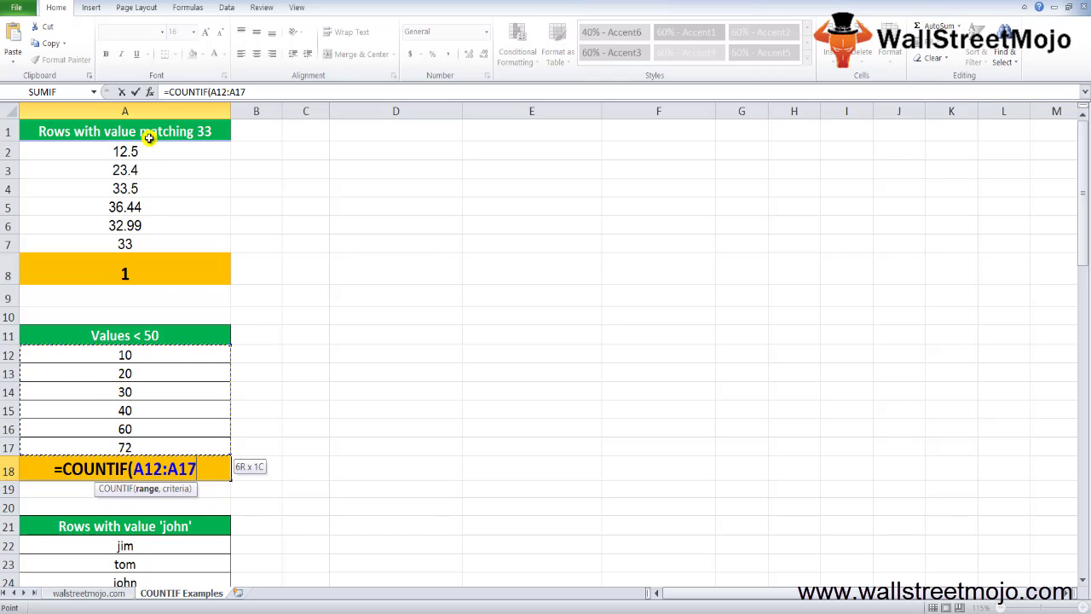
pyautogui.write(',')
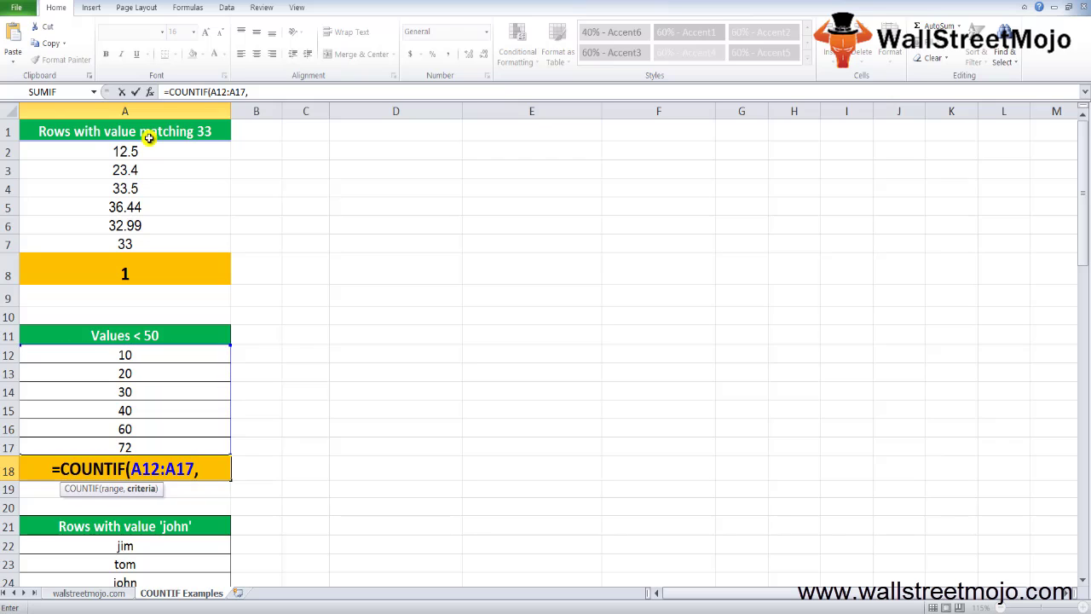
pyautogui.write('"<50")')
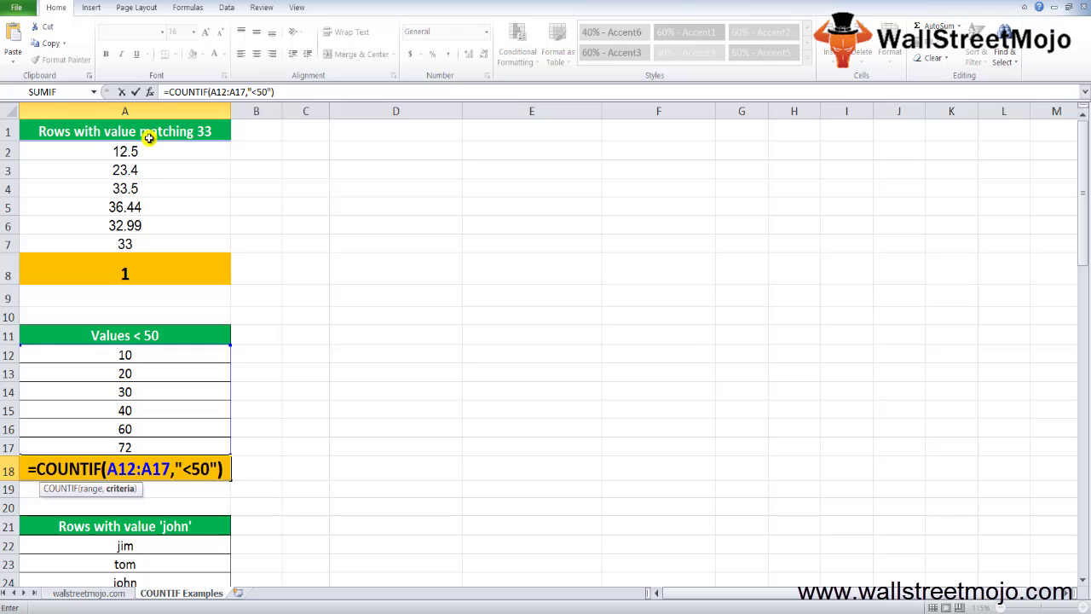
pyautogui.press('Return')
pyautogui.press('Up')
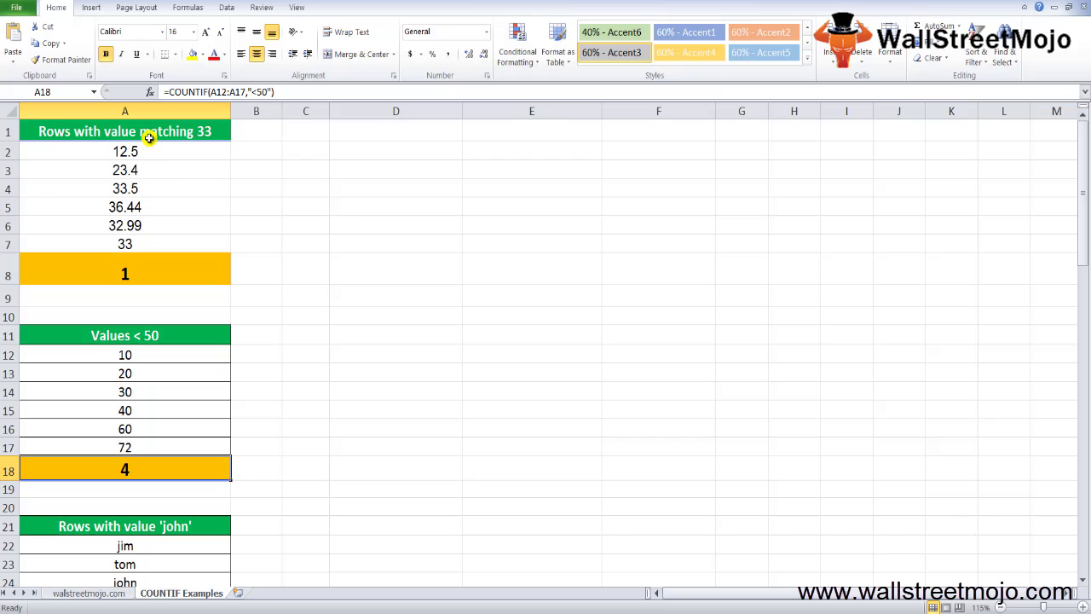
# - Examine the table of names in A21:A27, going through its entries below the header
pyautogui.press('Down')
pyautogui.press('Down')
pyautogui.press('Down')
pyautogui.press('Down')
pyautogui.press('Down')
pyautogui.press('Down')
pyautogui.press('Down')
pyautogui.press('Down')
pyautogui.press('Down')
pyautogui.press('Down')
pyautogui.press('Down')
pyautogui.press('Down')
pyautogui.press('Down')
pyautogui.press('Down')
pyautogui.press('Down')
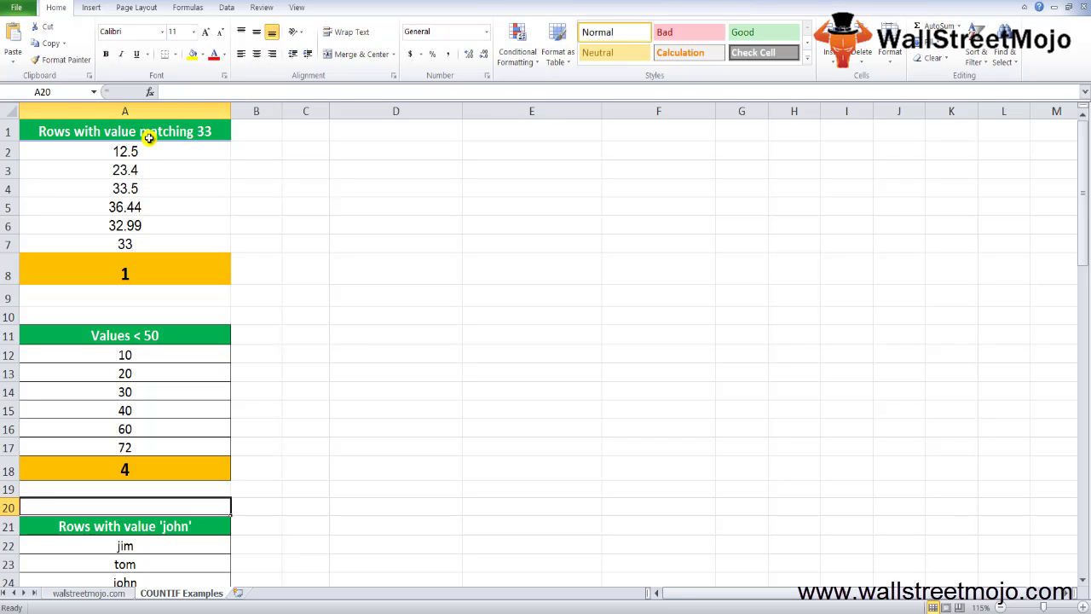
pyautogui.press('Up')
pyautogui.press('Up')
pyautogui.press('Up')
pyautogui.press('Up')
pyautogui.press('Up')
pyautogui.press('Up')
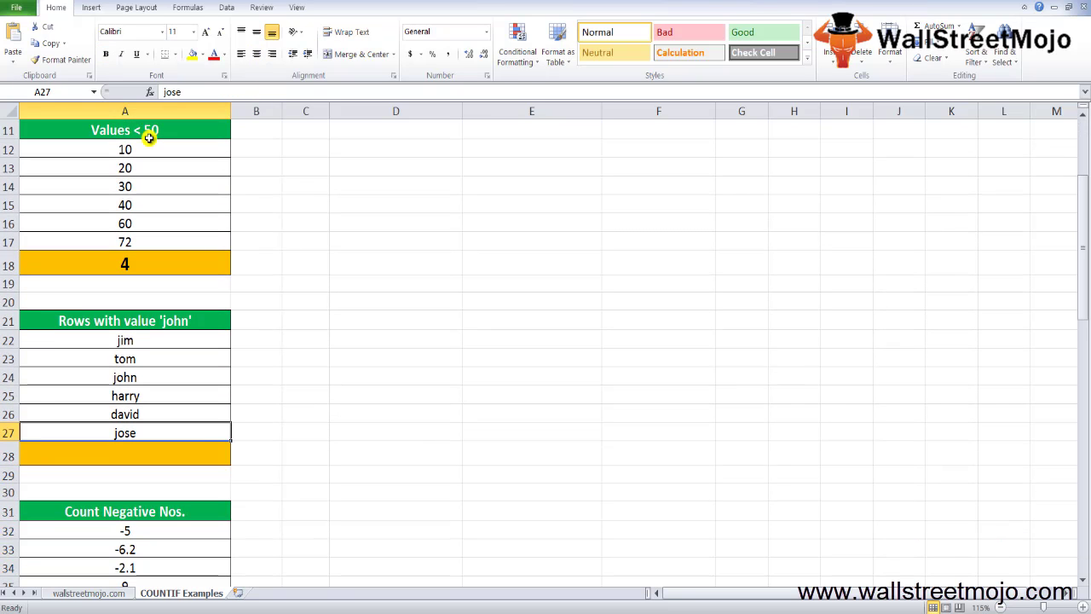
# - Enter a COUNTIF formula in cell A28 over the range A22:A27, using the name quoted in the table's header as the text criterion
pyautogui.press('Down')
pyautogui.press('Up')
pyautogui.press('Down')
pyautogui.write('=counti')
pyautogui.press('Tab')
pyautogui.press('Up')
pyautogui.press('Up')
pyautogui.press('Up')
pyautogui.press('Up')
pyautogui.press('Up')
pyautogui.press('Up')
pyautogui.hotkey('shift', 'Down')
pyautogui.hotkey('shift', 'Down')
pyautogui.hotkey('shift', 'Down')
pyautogui.hotkey('shift', 'Down')
pyautogui.hotkey('shift', 'Down')
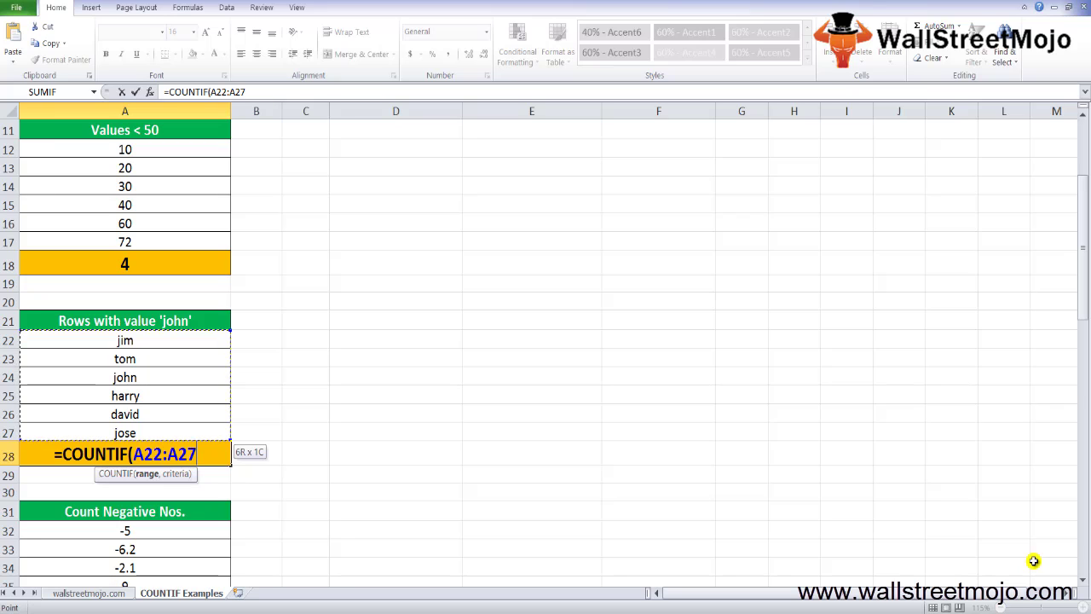
pyautogui.write(',"john')
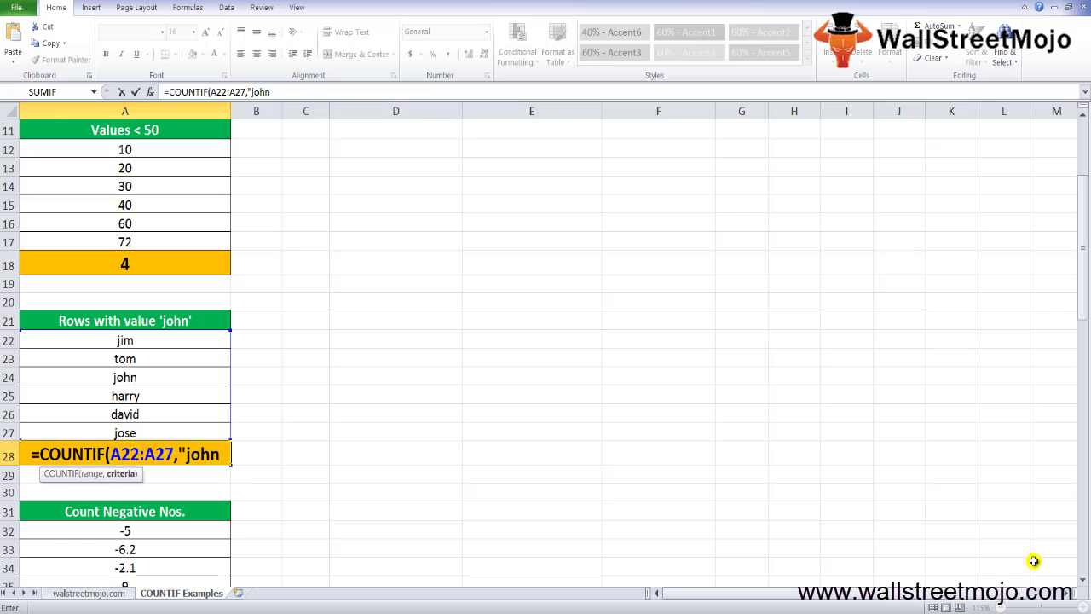
pyautogui.write('"')
pyautogui.hotkey('ctrl', 'Return')
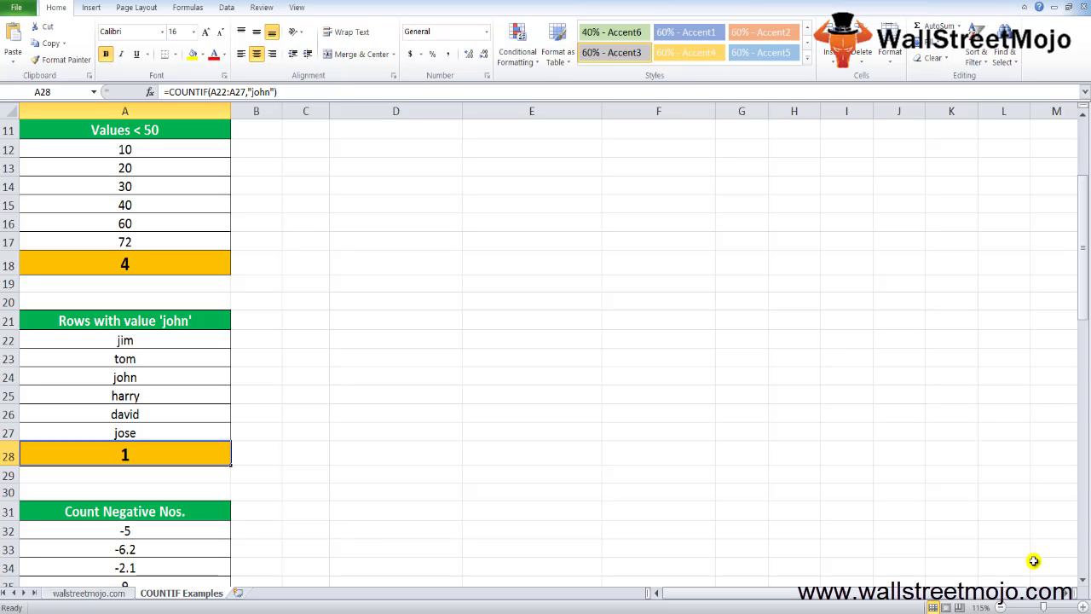
# - Examine the "Count Negative Nos." table, going through its values in A32:A37
pyautogui.press('Down')
pyautogui.press('Down')
pyautogui.press('Down')
pyautogui.press('Down')
pyautogui.press('Down')
pyautogui.press('Down')
pyautogui.press('Down')
pyautogui.press('Down')
pyautogui.press('Down')
pyautogui.press('Down')
pyautogui.press('Down')
pyautogui.press('Down')
pyautogui.press('Down')
pyautogui.press('Down')
pyautogui.press('Down')
pyautogui.press('Down')
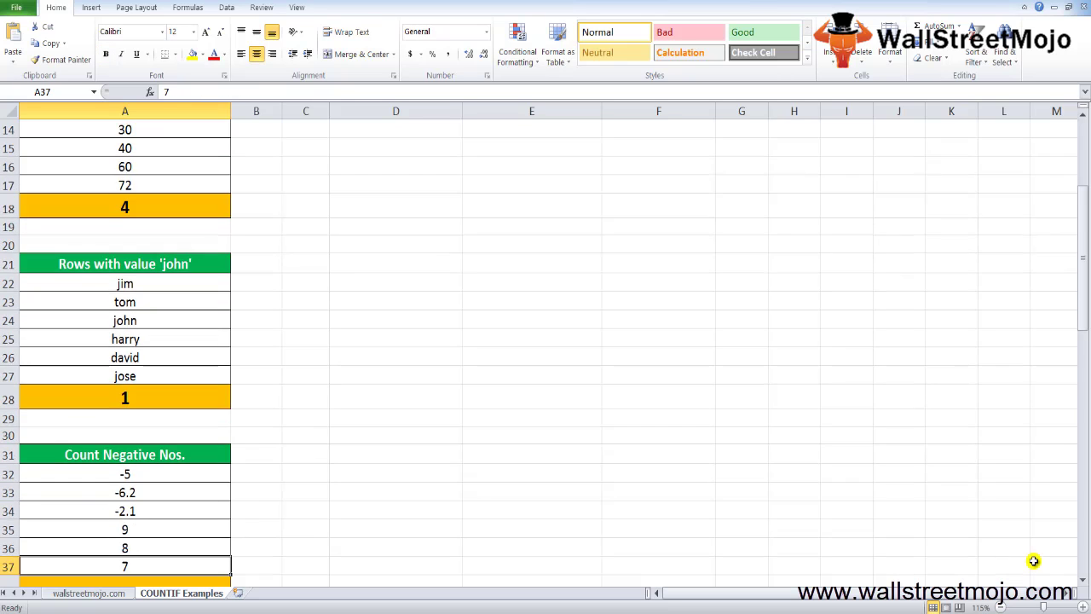
pyautogui.press('Up')
pyautogui.press('Up')
pyautogui.press('Up')
pyautogui.press('Up')
pyautogui.press('Up')
pyautogui.press('Up')
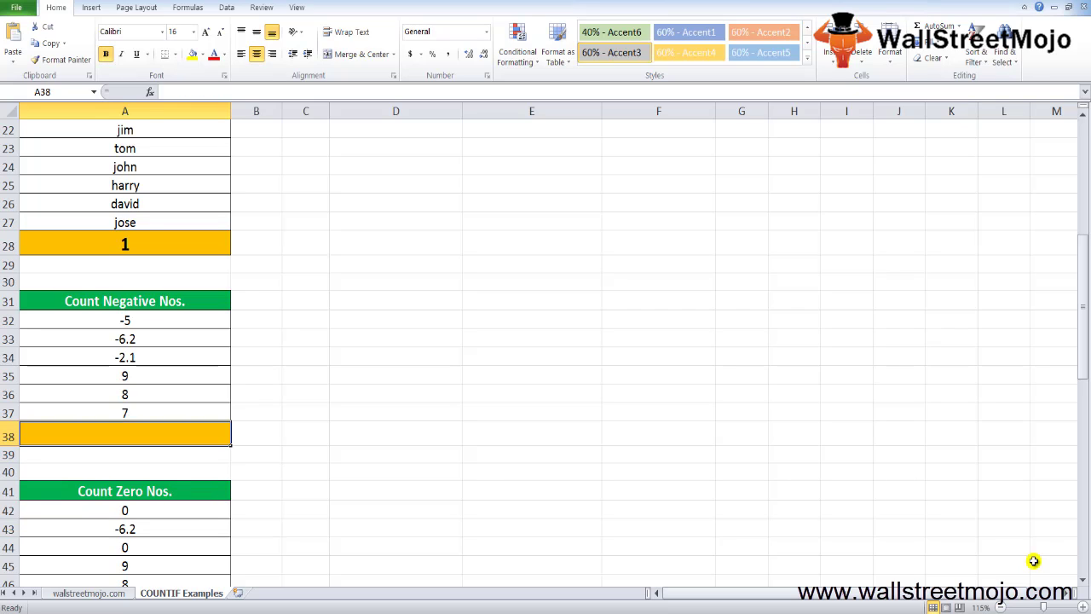
# - Enter the formula =COUNTIF(A32:A37,"<0") in cell A38 to count the negative numbers
pyautogui.write('=count')
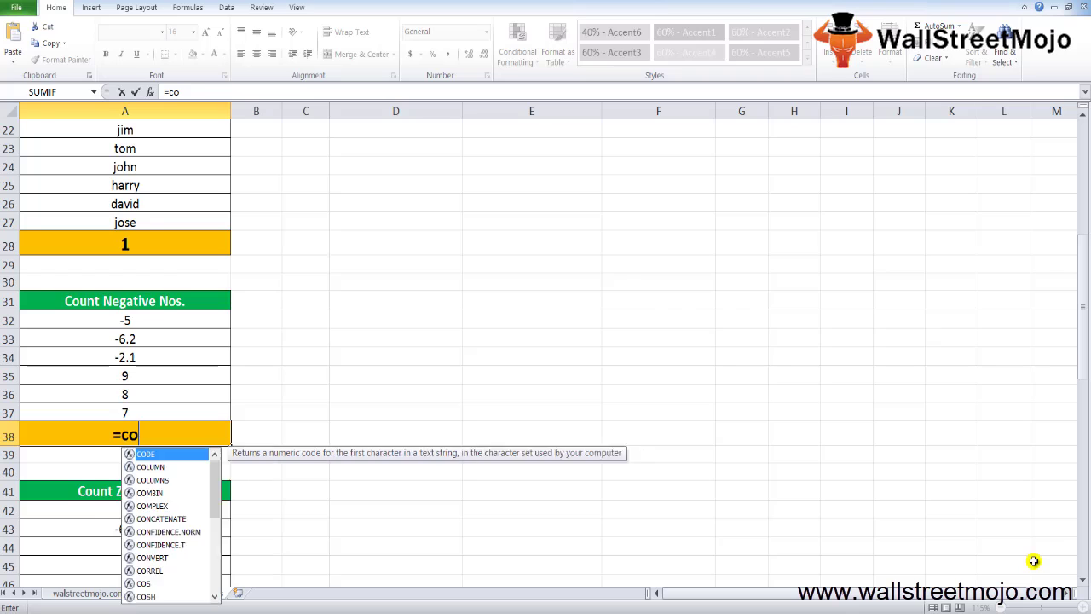
pyautogui.press('Tab')
pyautogui.press('BackSpace')
pyautogui.press('BackSpace')
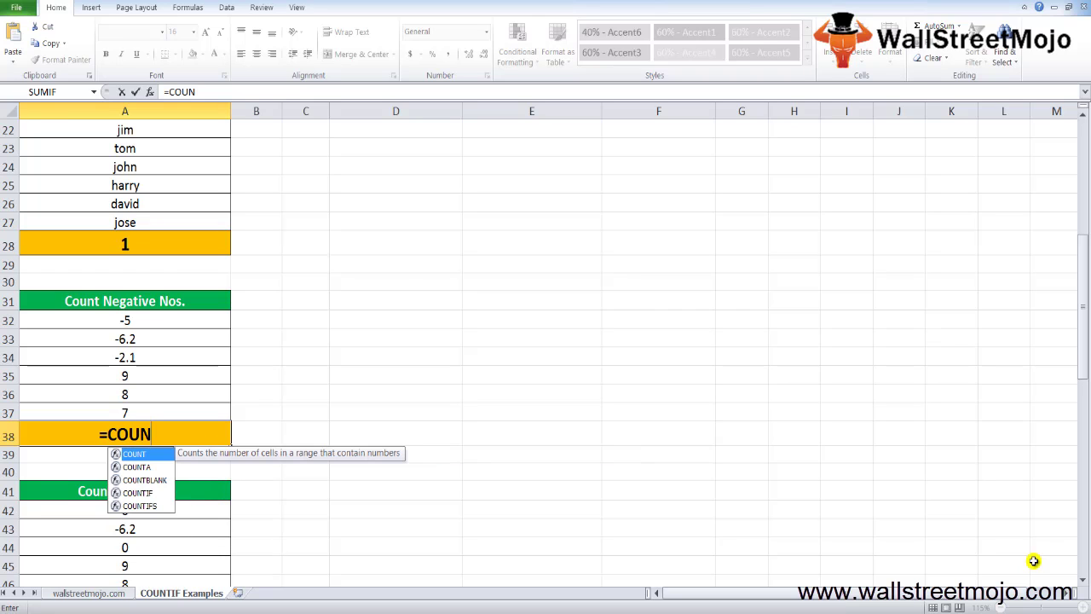
pyautogui.write('tif')
pyautogui.press('Tab')
pyautogui.press('Up')
pyautogui.press('Up')
pyautogui.press('Up')
pyautogui.press('Up')
pyautogui.press('Up')
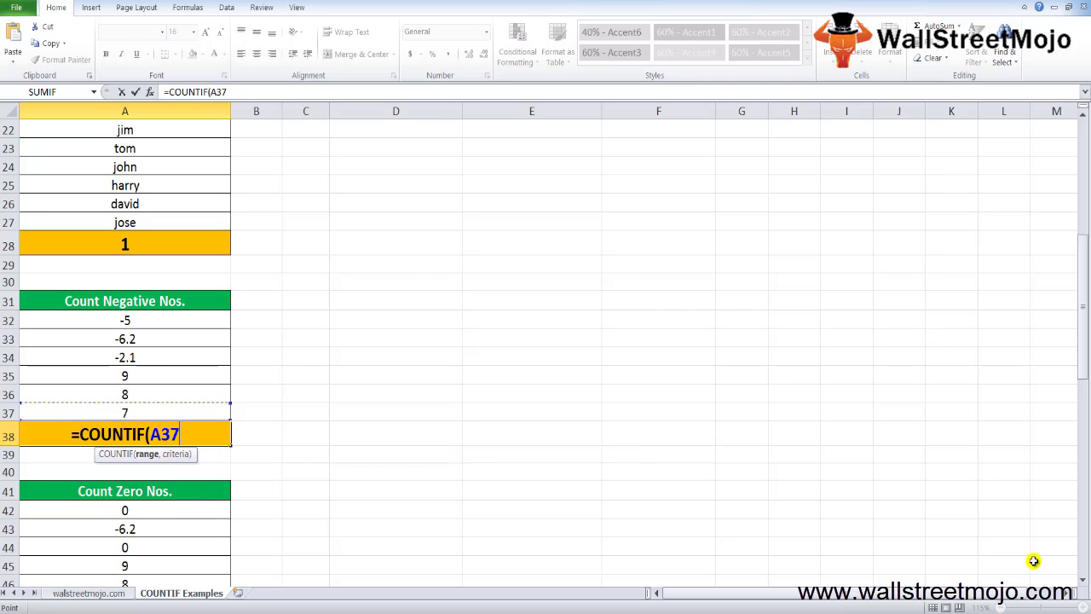
pyautogui.hotkey('shift', 'Up')
pyautogui.hotkey('shift', 'Down')
pyautogui.hotkey('shift', 'Down')
pyautogui.hotkey('shift', 'Down')
pyautogui.hotkey('shift', 'Down')
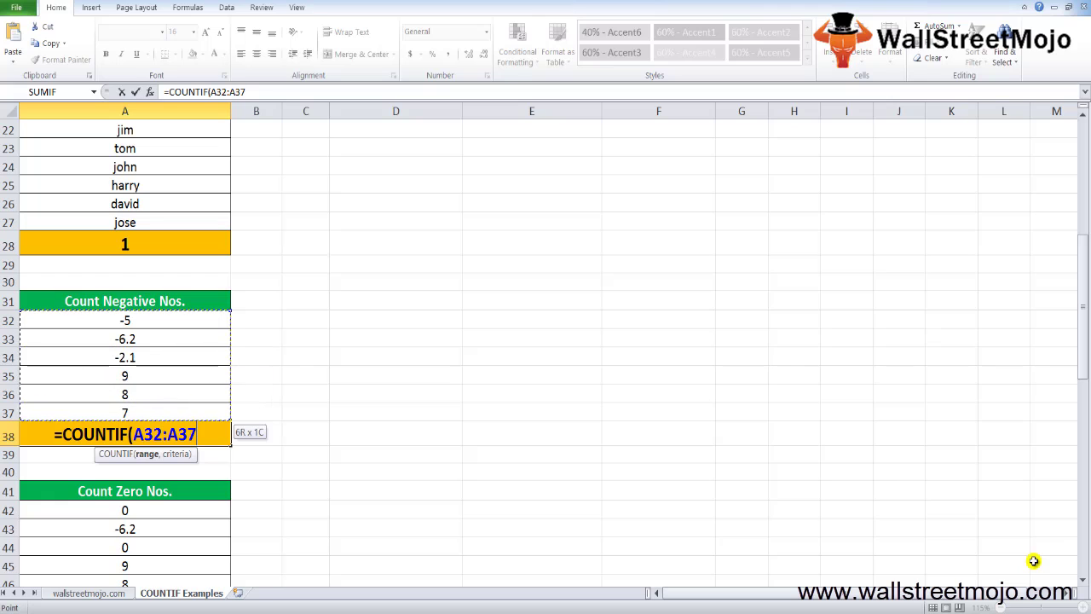
pyautogui.write(',')
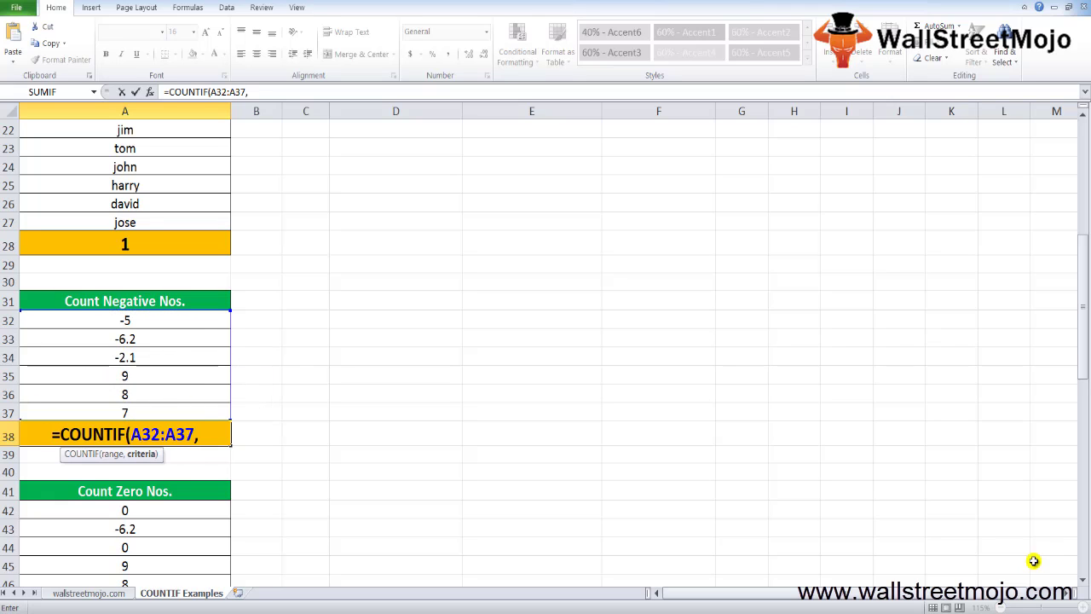
pyautogui.write('"<0')
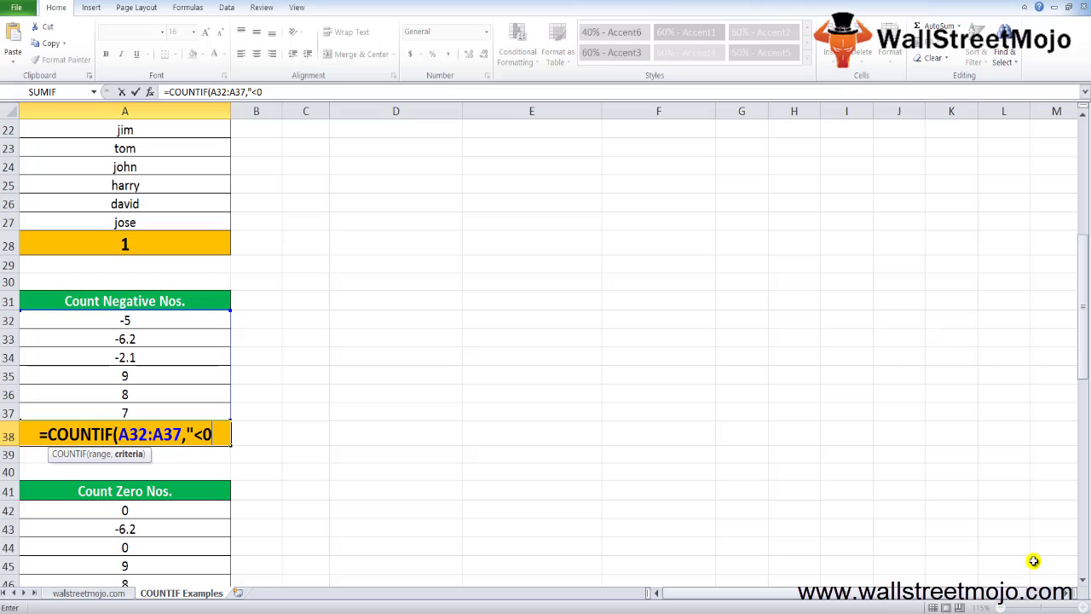
pyautogui.write('")')
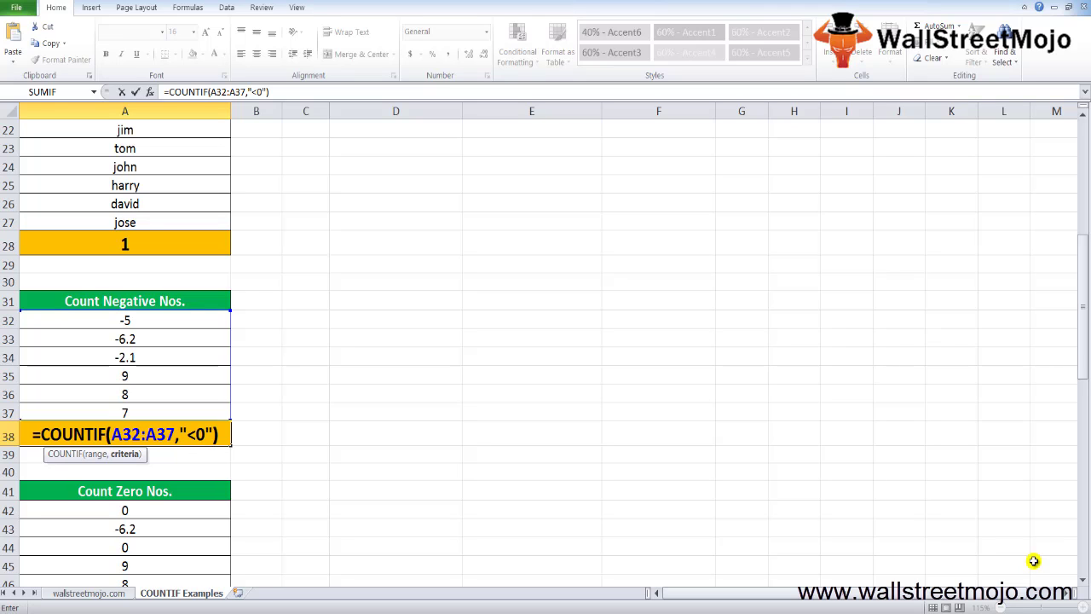
pyautogui.press('Return')
pyautogui.press('Up')
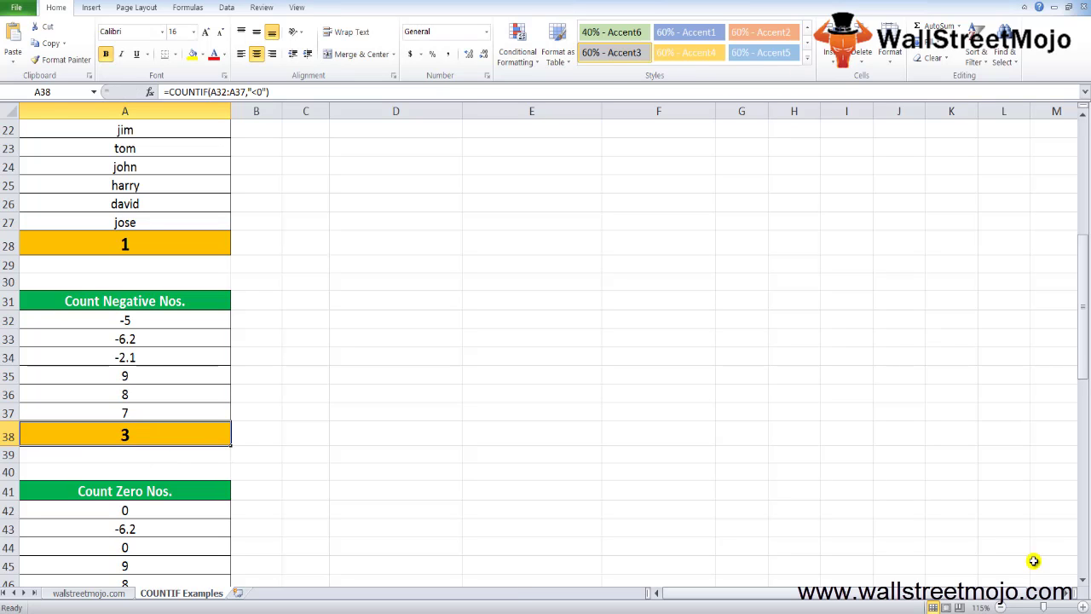
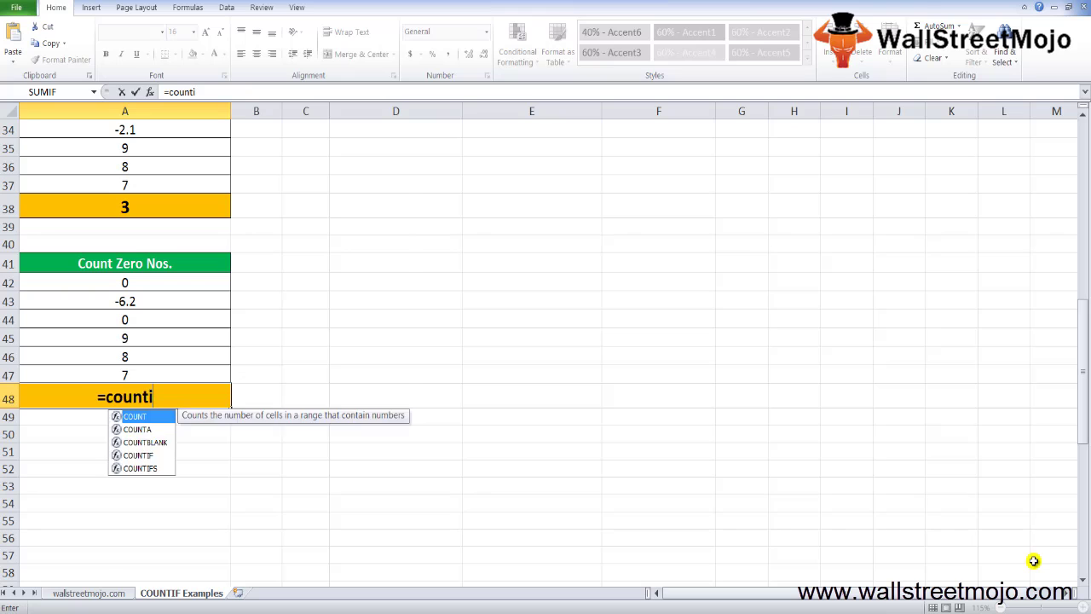
# - Enter the formula =COUNTIF(A42:A47,0) in cell A48 to count the zeros in the "Count Zero Nos." table
pyautogui.press('Tab')
pyautogui.press('Up')
pyautogui.press('Up')
pyautogui.press('Up')
pyautogui.press('Up')
pyautogui.press('Up')
pyautogui.press('Up')
pyautogui.hotkey('shift', 'Down')
pyautogui.hotkey('shift', 'Down')
pyautogui.hotkey('shift', 'Down')
pyautogui.hotkey('shift', 'Down')
pyautogui.hotkey('shift', 'Down')
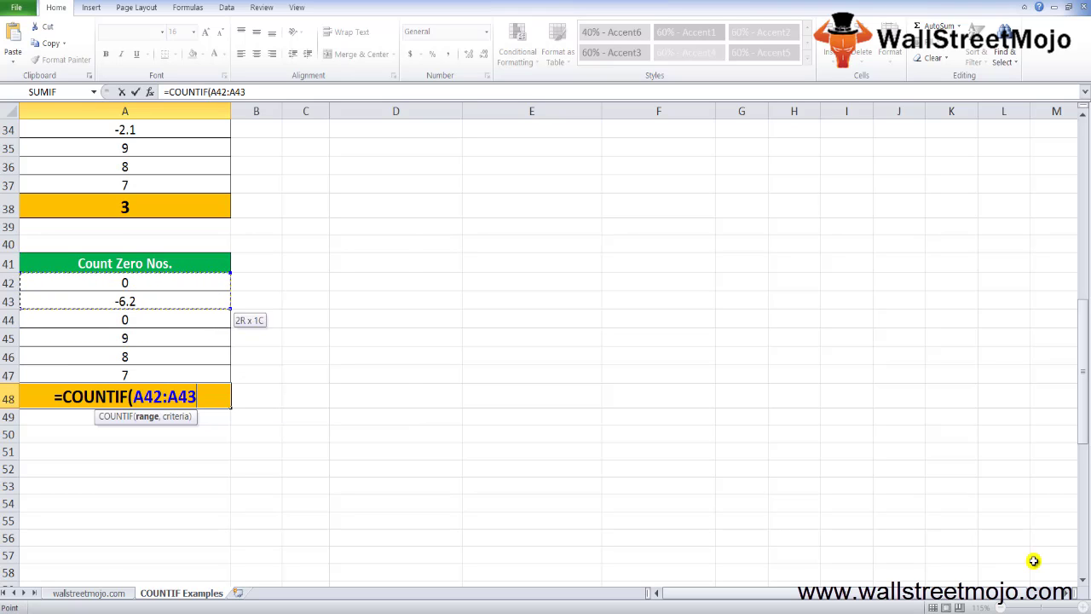
pyautogui.write(',0)')
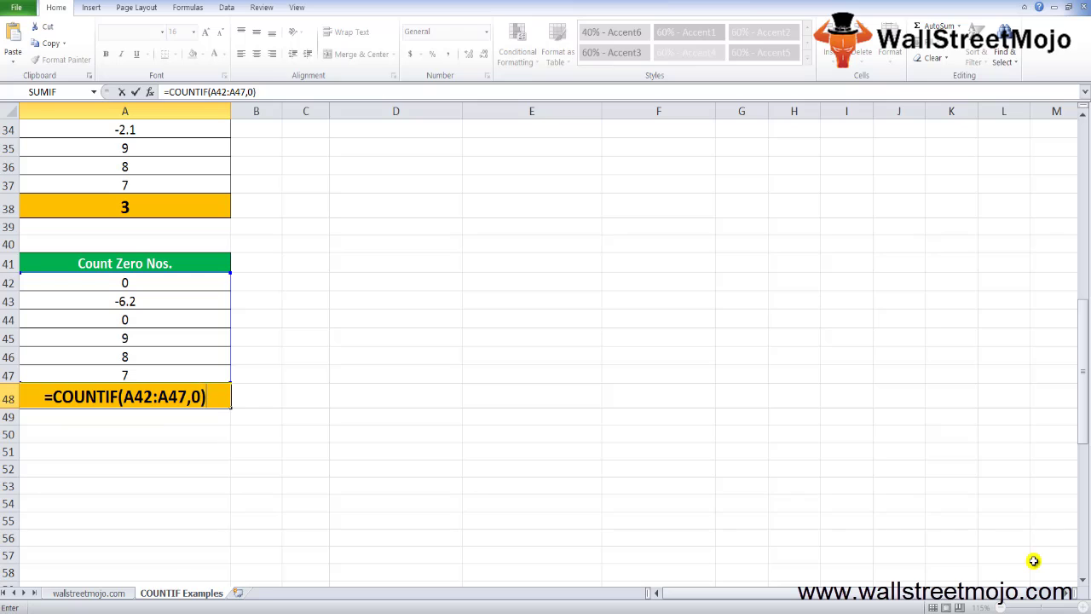
pyautogui.hotkey('ctrl', 'Return')
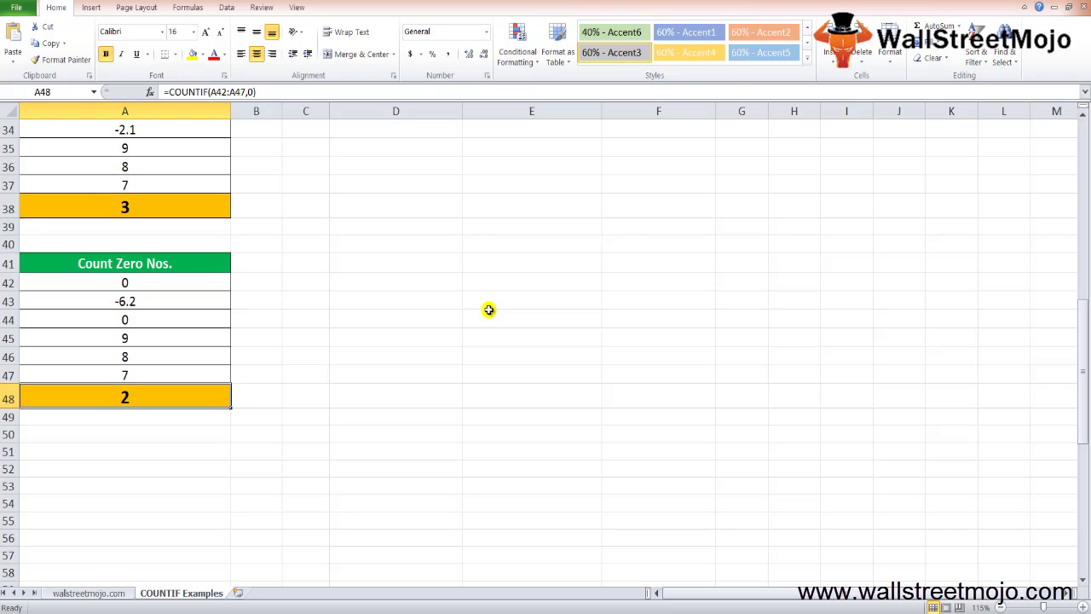
# - Enter the note "1. Non Numeric criteria" in the empty cell A91, below the existing notes
pyautogui.press('Down')
pyautogui.press('Down')
pyautogui.press('Down')
pyautogui.press('Down')
pyautogui.press('Down')
pyautogui.press('Down')
pyautogui.press('Down')
pyautogui.press('Down')
pyautogui.press('Down')
pyautogui.press('Down')
pyautogui.press('Down')
pyautogui.press('Down')
pyautogui.press('Down')
pyautogui.press('Down')
pyautogui.press('Down')
pyautogui.press('Down')
pyautogui.press('Down')
pyautogui.press('Down')
pyautogui.press('Down')
pyautogui.press('Down')
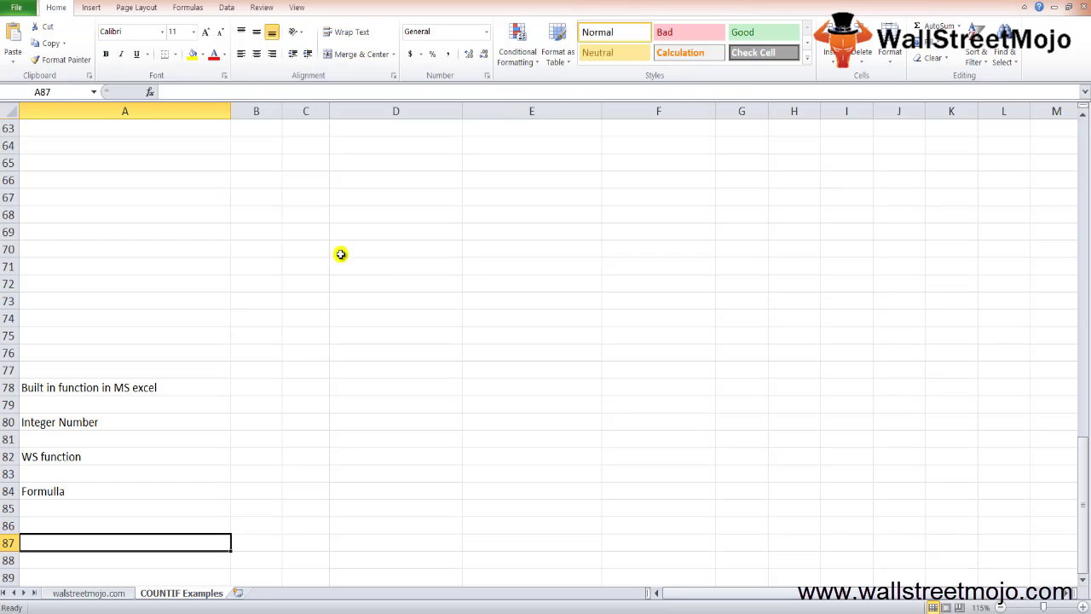
pyautogui.press('pagedown')
pyautogui.click(145, 148)
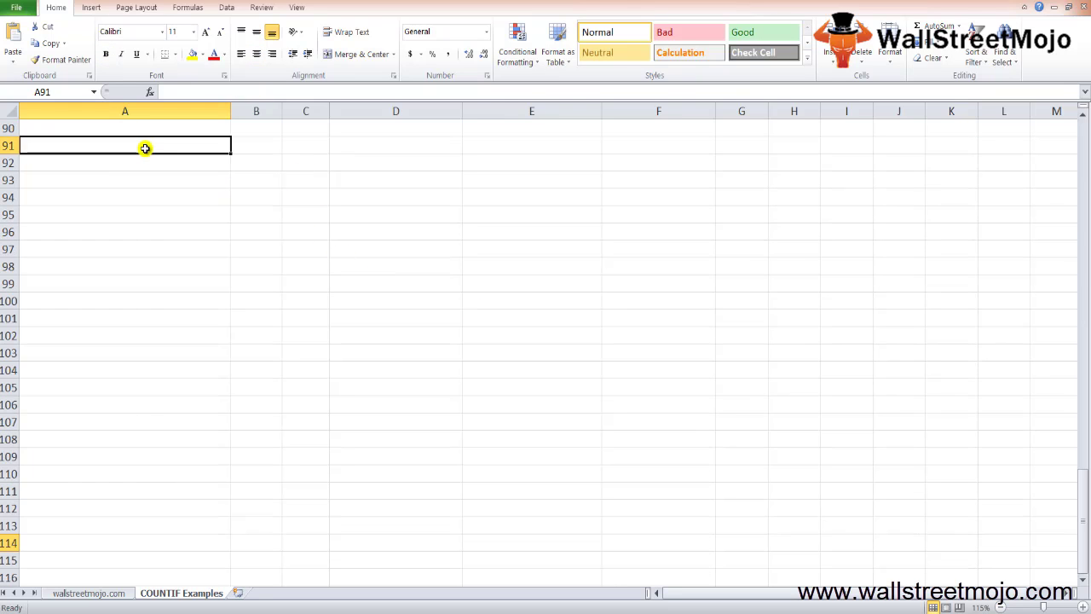
pyautogui.write('1. Non')
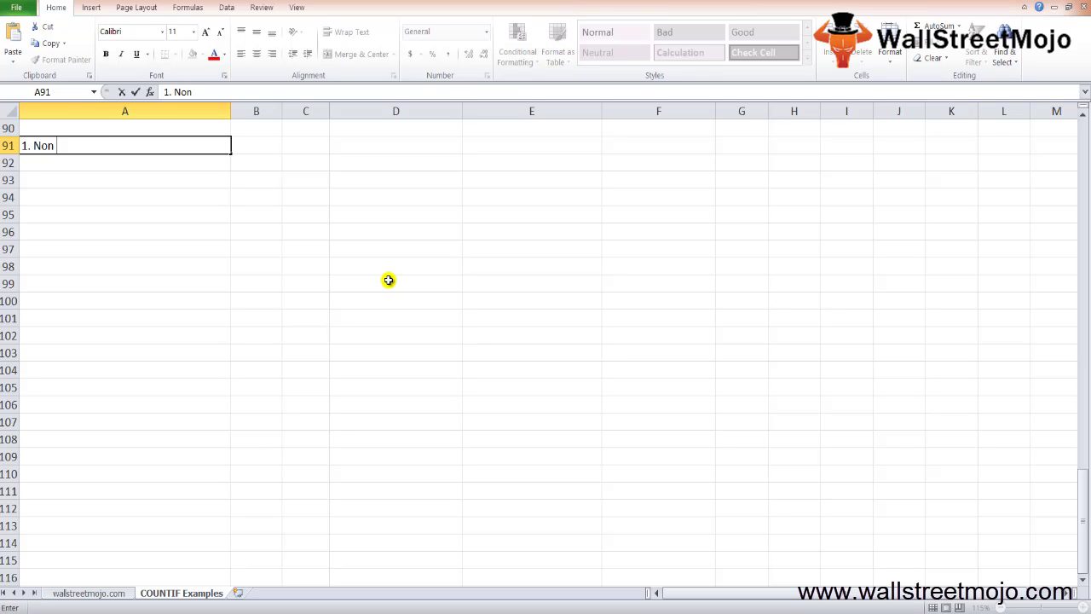
pyautogui.write(' Numeric criteria')
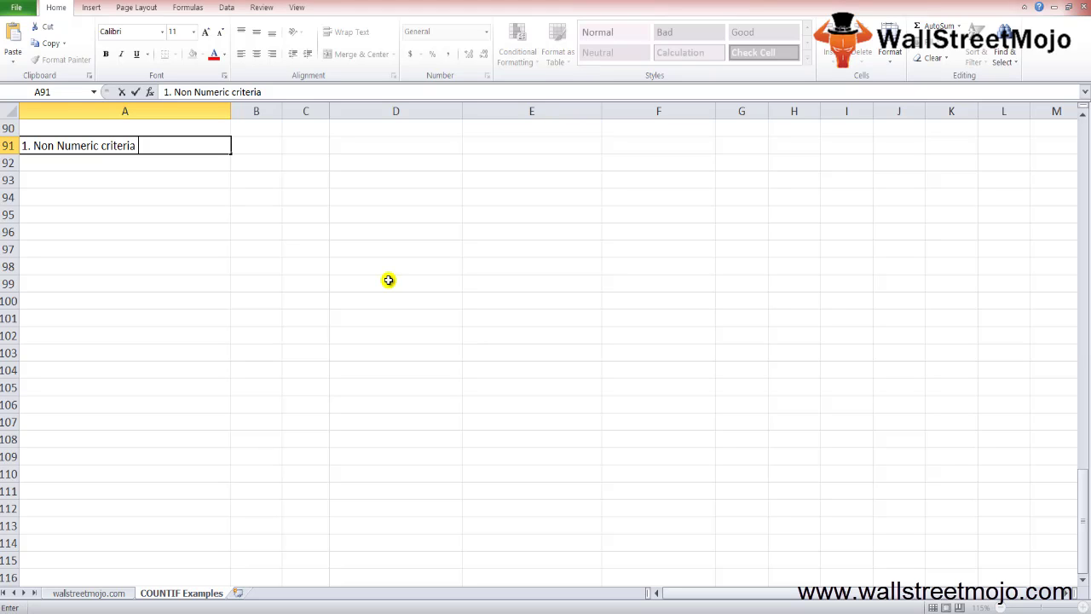
pyautogui.press('Return')
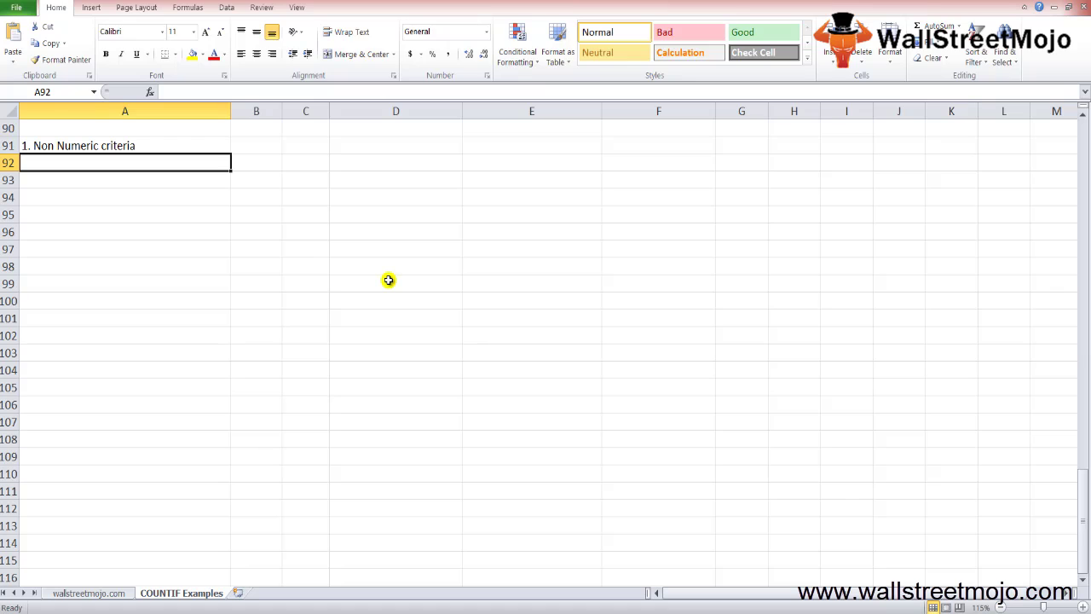
# - Enter the note "2. Only the values satisfying the given criteria will be reuturned as a result" in cell A92
pyautogui.write('2. Onl')
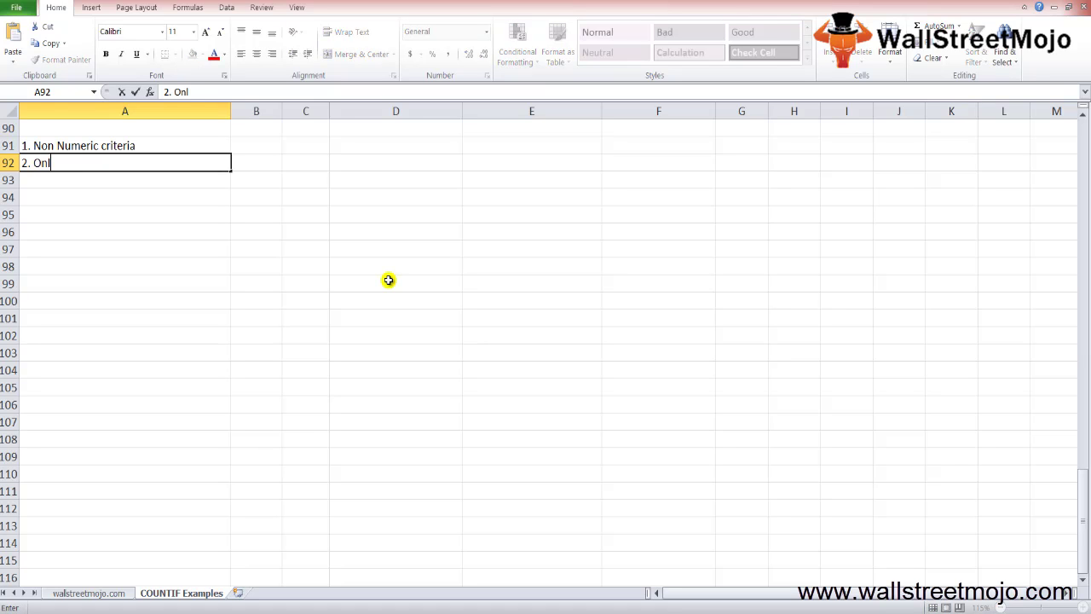
pyautogui.write('y the values sat')
pyautogui.write('isfyin')
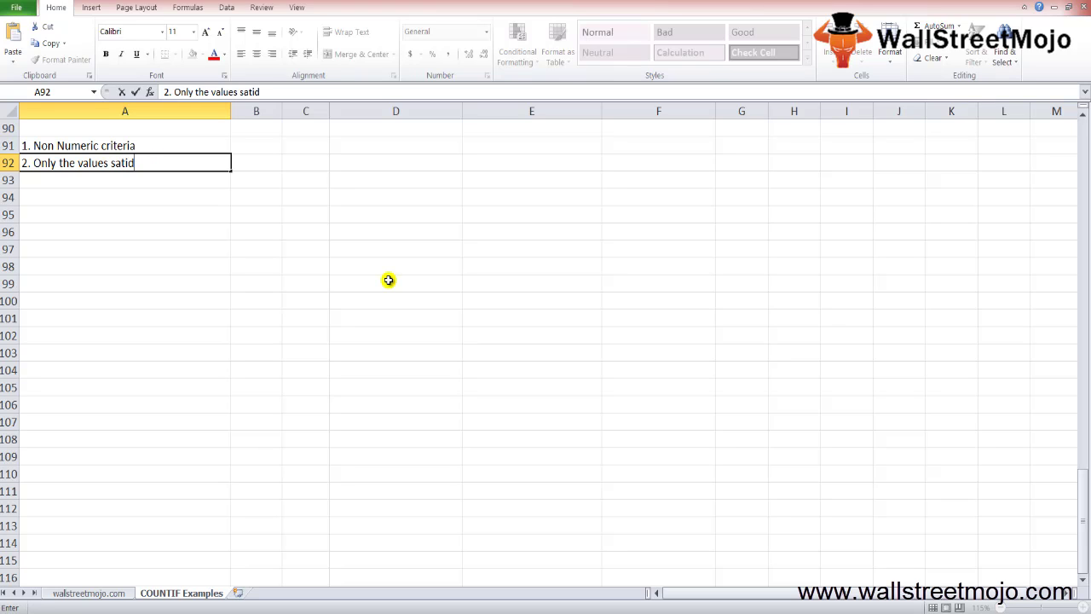
pyautogui.write('g the gi')
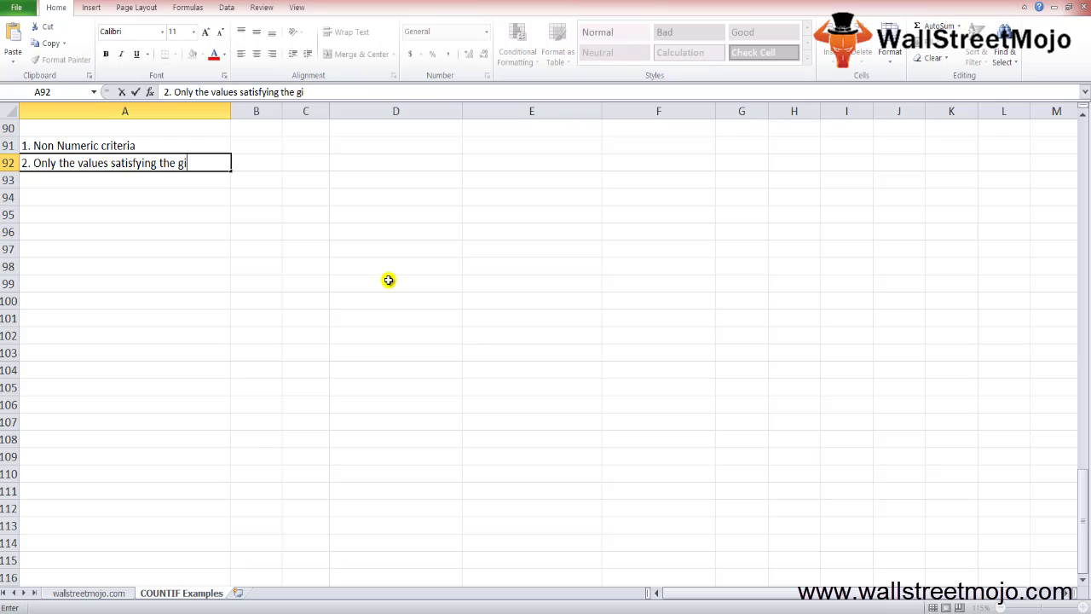
pyautogui.write('ven criteria will be reutur')
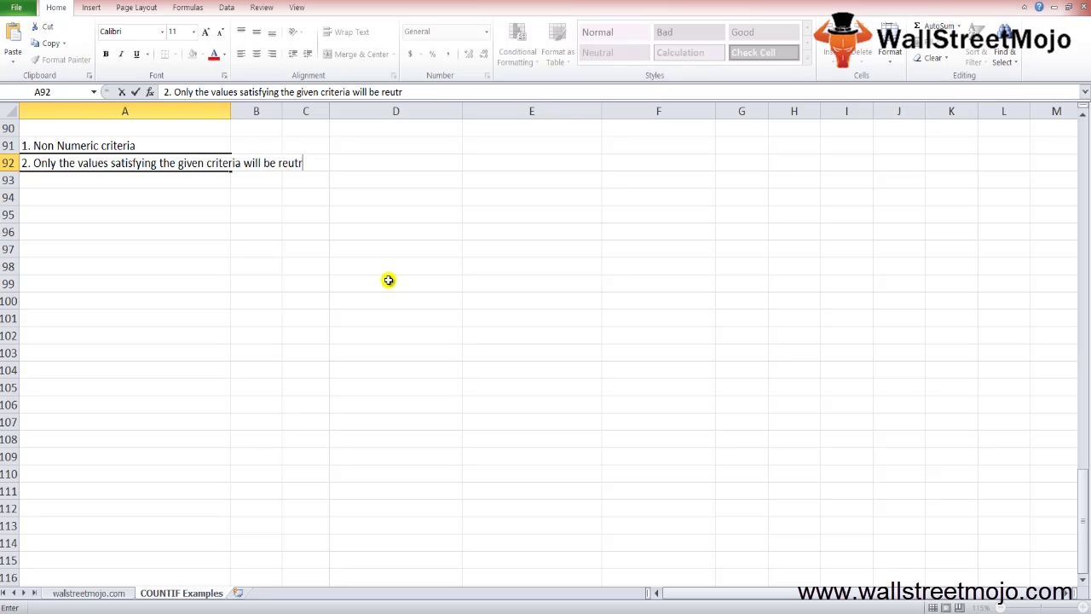
pyautogui.write('ne')
pyautogui.press('BackSpace')
pyautogui.press('BackSpace')
pyautogui.press('BackSpace')
pyautogui.write('urned as a result')
pyautogui.press('Return')
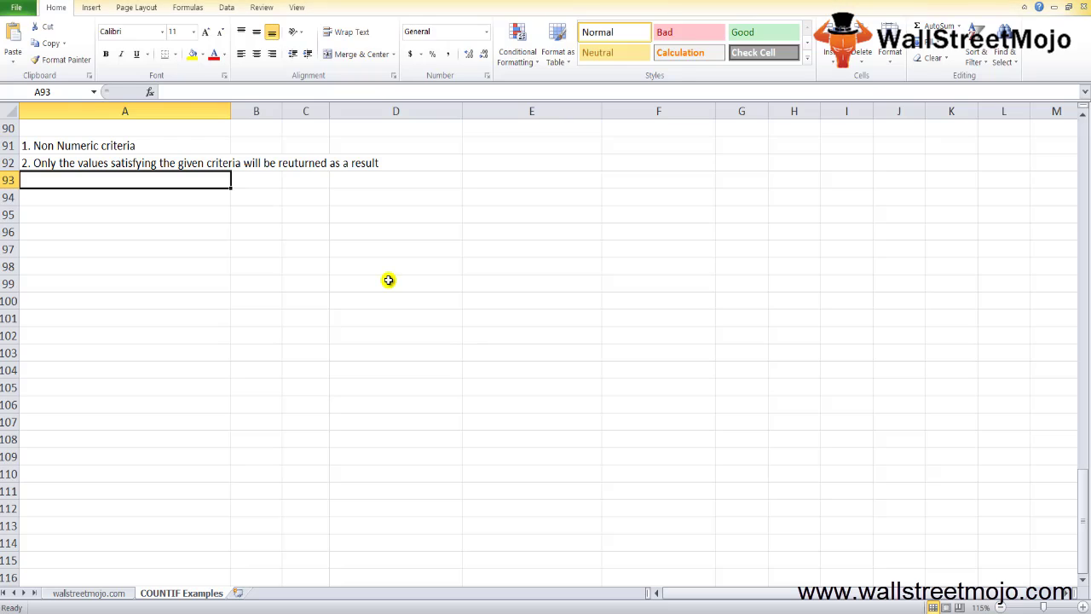
# - Enter the note "3. The wildcard characters such * and ?" in cell A93
pyautogui.write('3. The c')
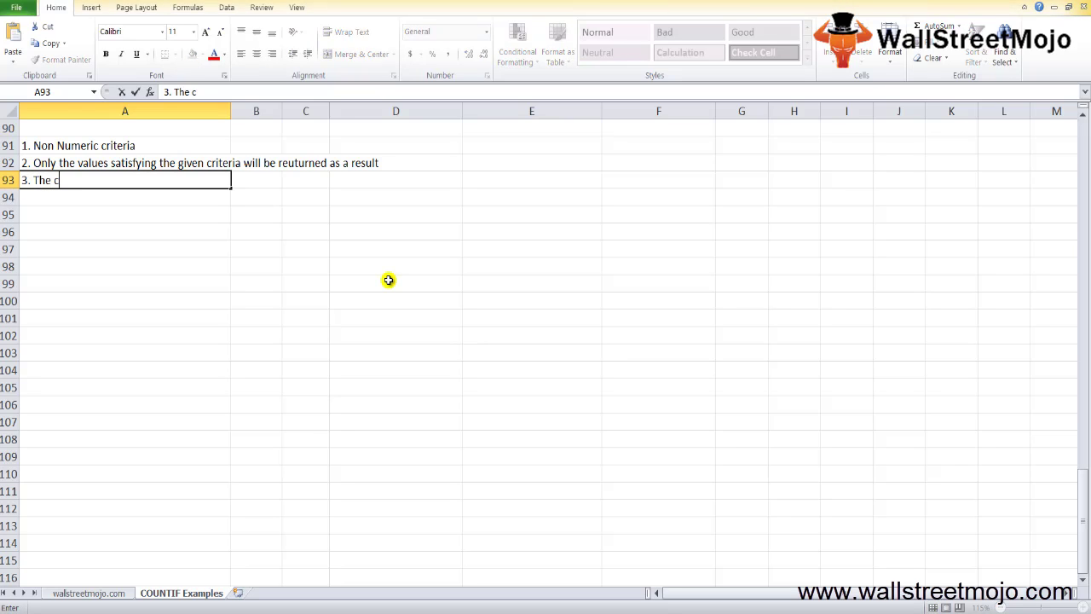
pyautogui.press('BackSpace')
pyautogui.write('wildcard char')
pyautogui.press('BackSpace')
pyautogui.write('ract')
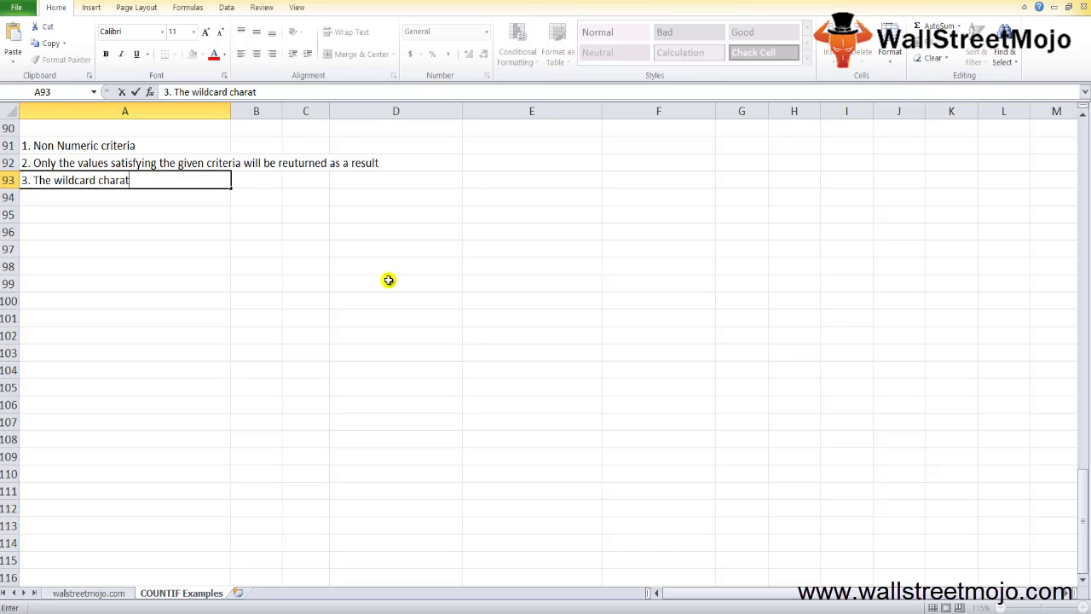
pyautogui.write('er')
pyautogui.press('BackSpace')
pyautogui.press('BackSpace')
pyautogui.press('BackSpace')
pyautogui.write('cters such * and ?')
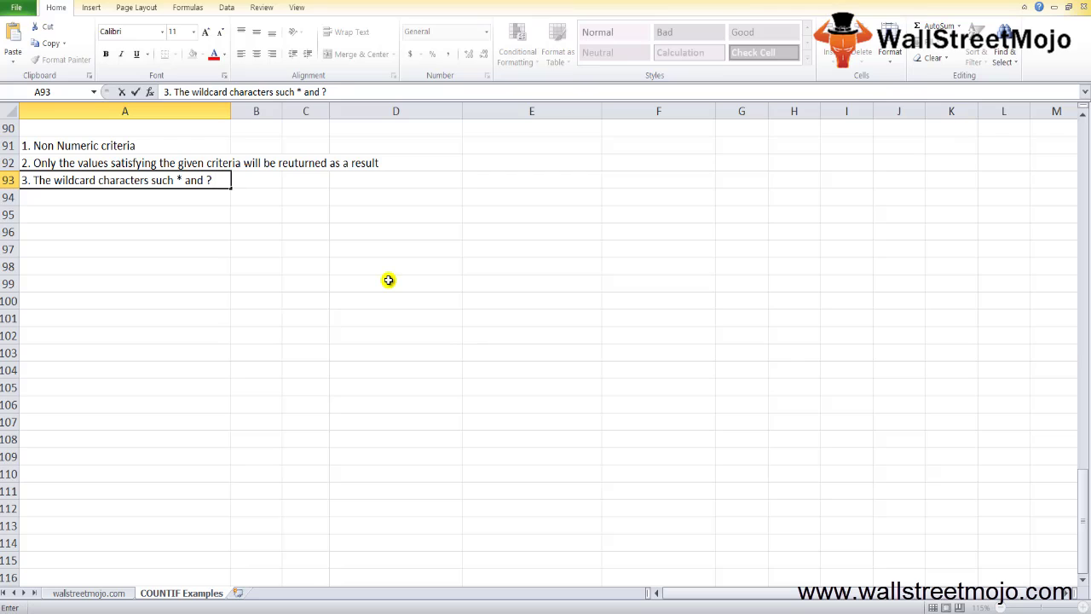
pyautogui.press('Return')
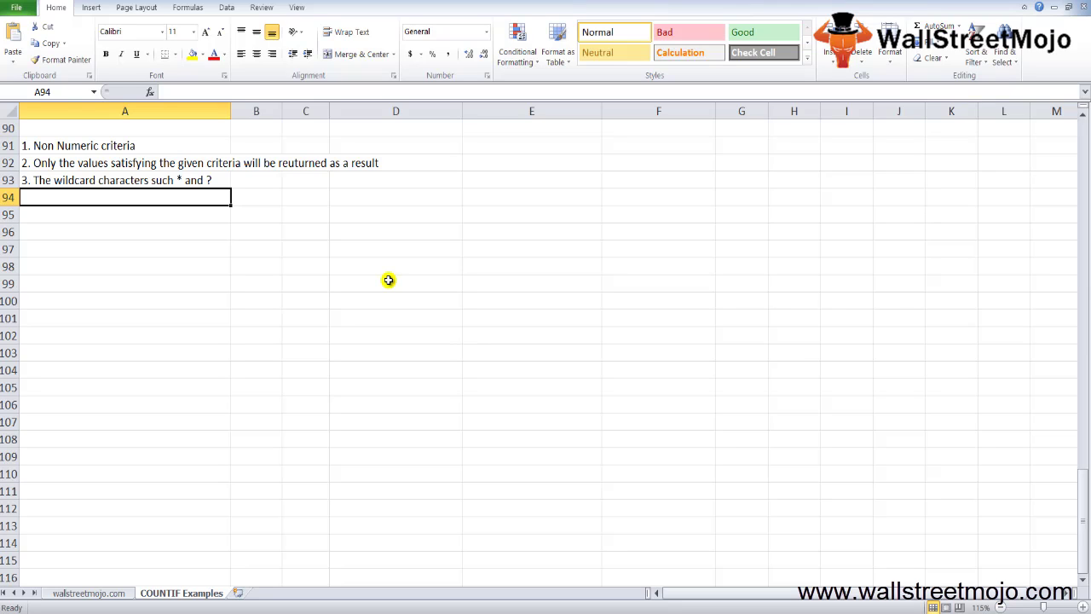
# - Enter the note "4. Tilde ? *" in cell A94 and move down to cell A98
pyautogui.write('4.')
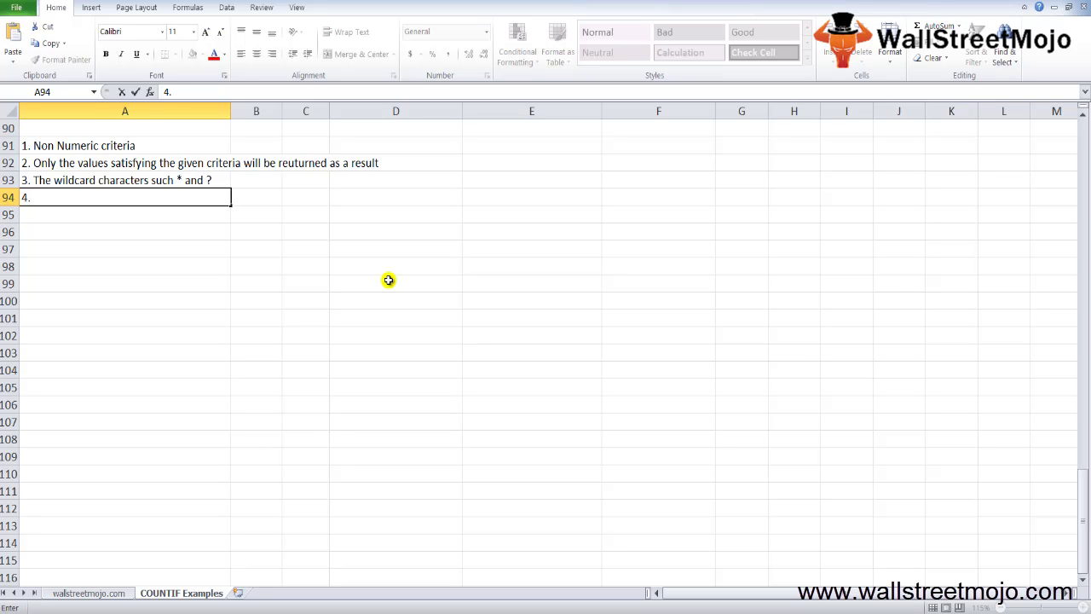
pyautogui.write('Tilde ? *')
pyautogui.press('Return')
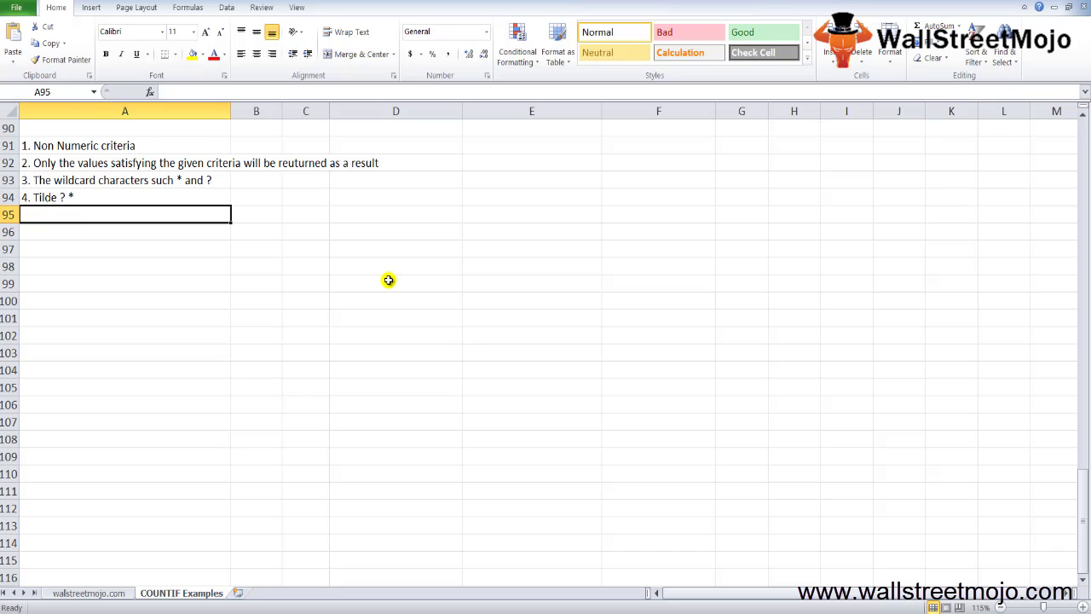
pyautogui.press('Down')
pyautogui.press('Down')
pyautogui.press('Down')
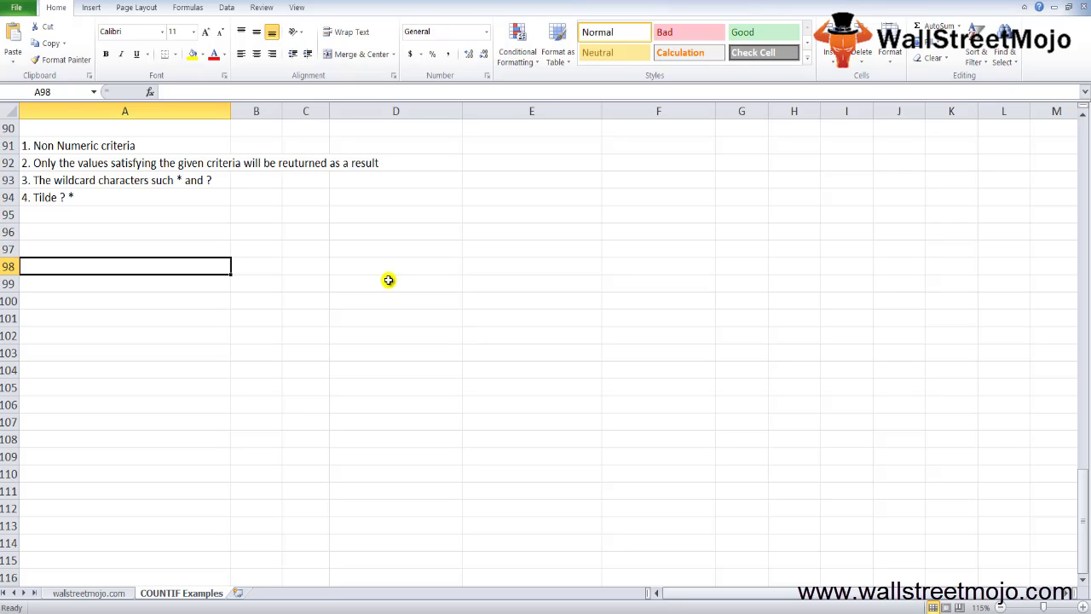